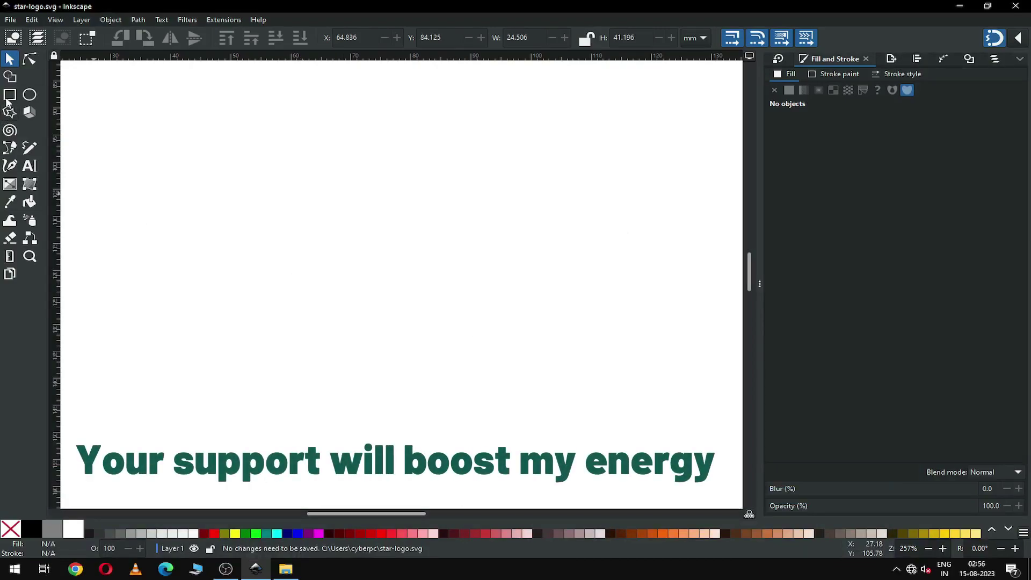
Step: Draw a 100.257 mm long purple bar and raise its height from 4.190 mm to 5.417 mm
key("r")
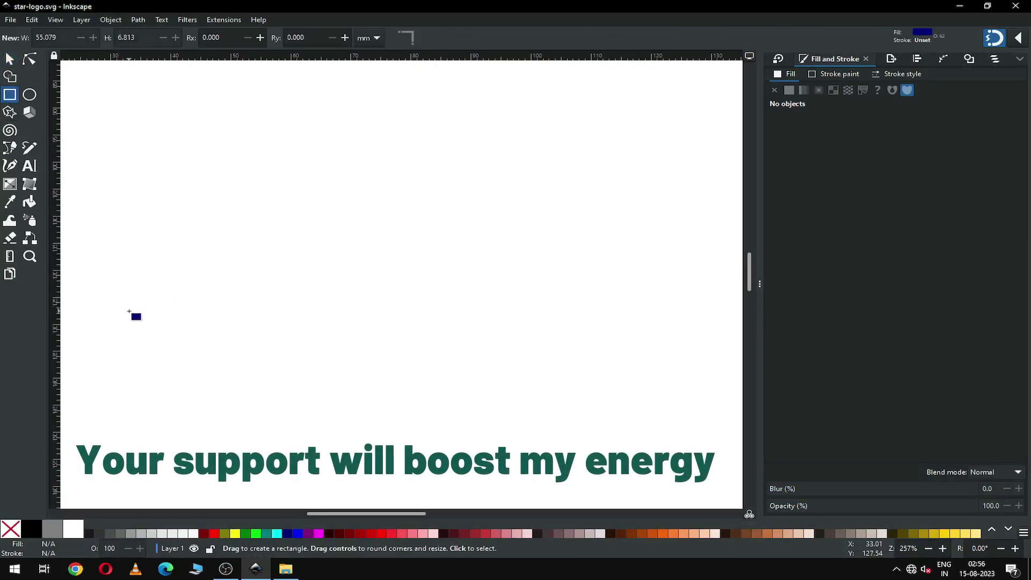
left_click_drag(99, 349, 699, 371)
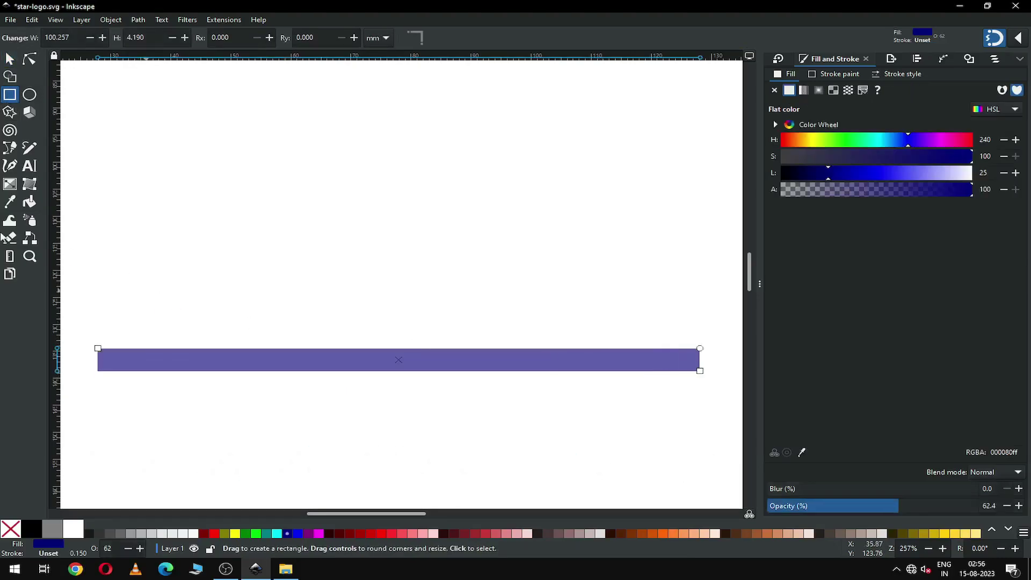
left_click(10, 59)
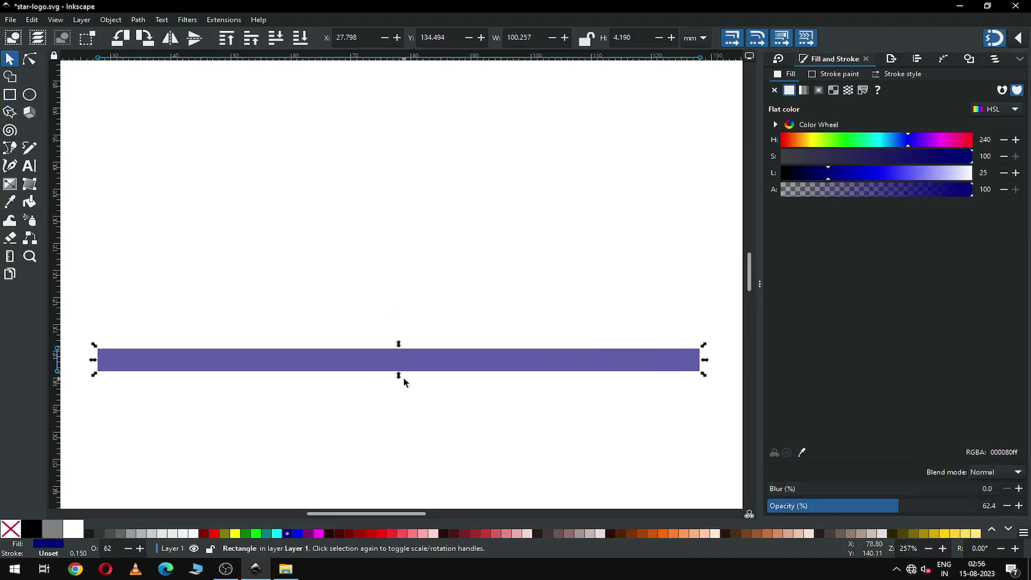
left_click_drag(398, 372, 399, 378)
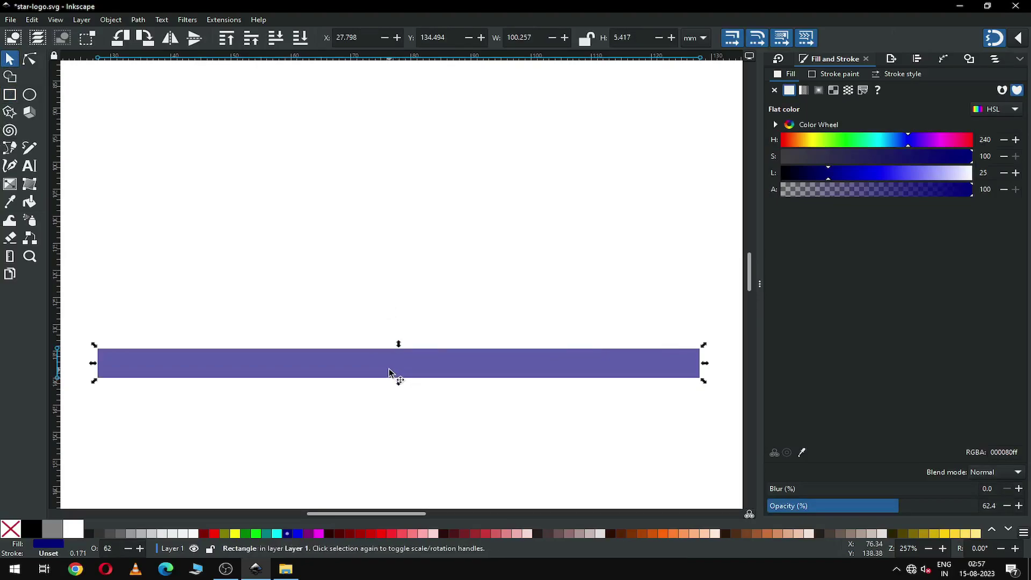
Step: Duplicate the bar and place the copy flush on top of the original at Y 129.077 mm
right_click(388, 371)
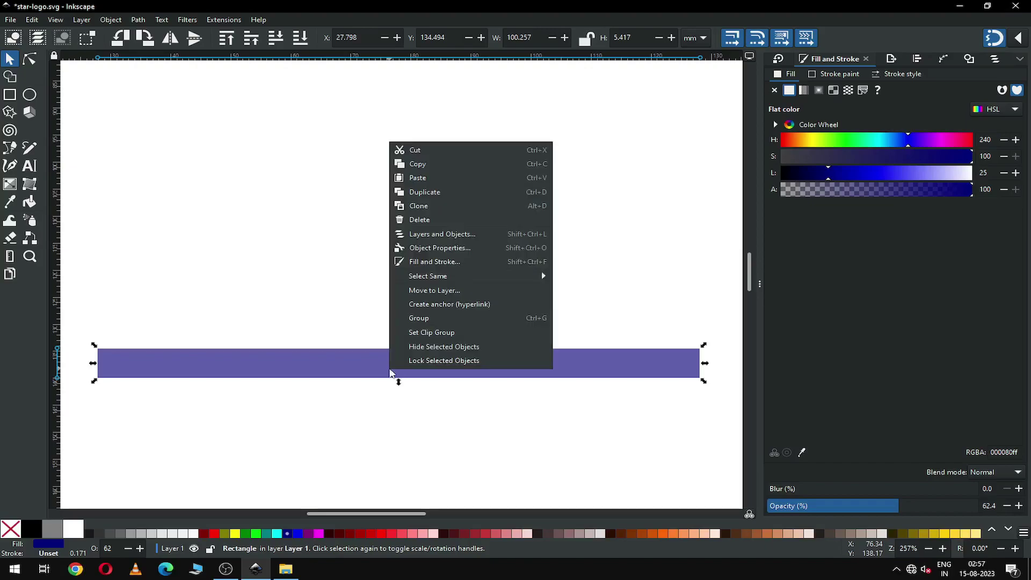
left_click(414, 191)
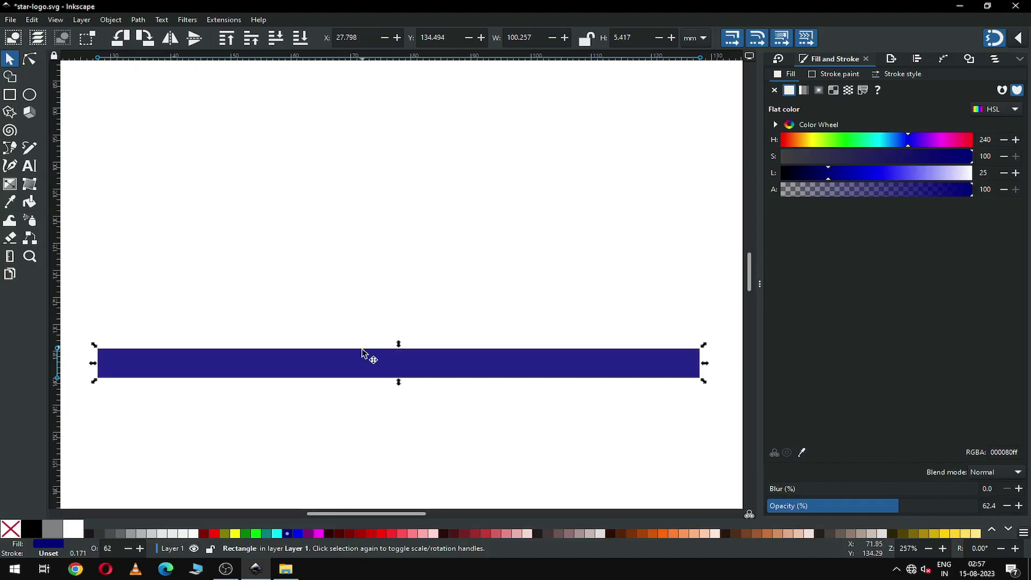
left_click_drag(358, 374, 361, 342)
left_click(1020, 37)
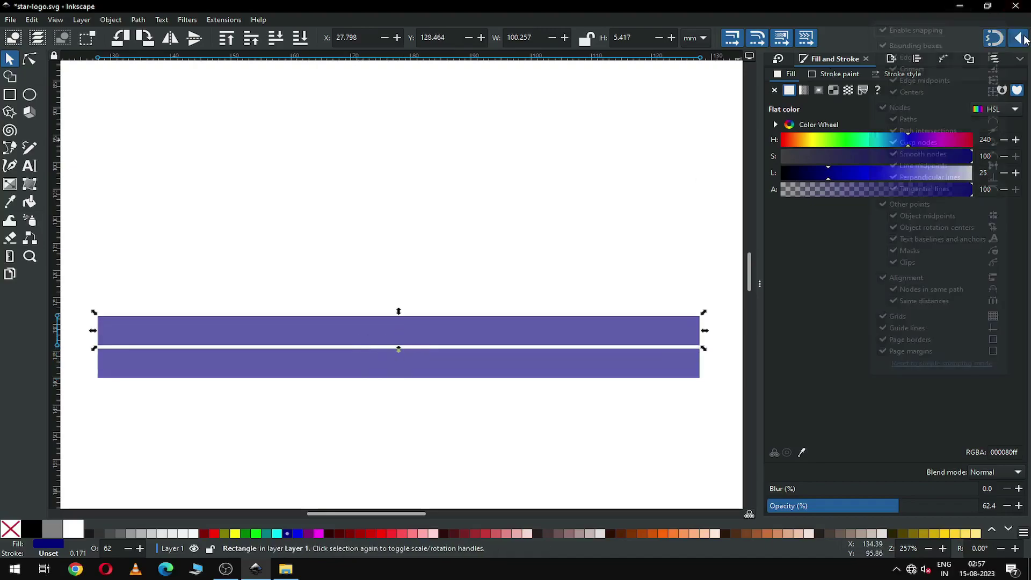
left_click(458, 255)
left_click_drag(405, 338, 410, 338)
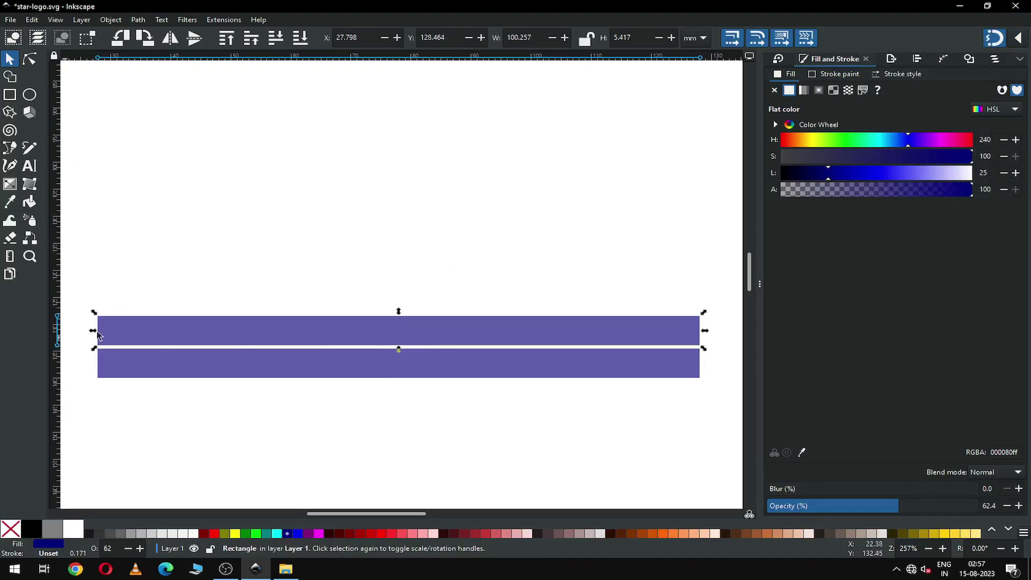
mouse_move(118, 339)
left_mouse_down()
mouse_move(115, 352)
mouse_move(113, 343)
left_mouse_up()
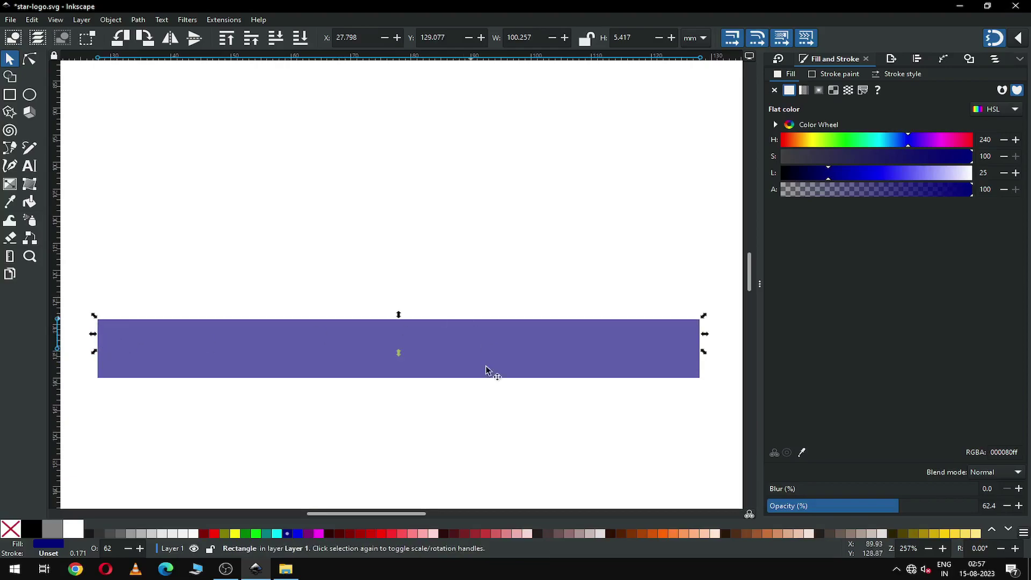
Step: Colour the upper bar maroon and set both stacked bars to 64.7% opacity
left_click(207, 533)
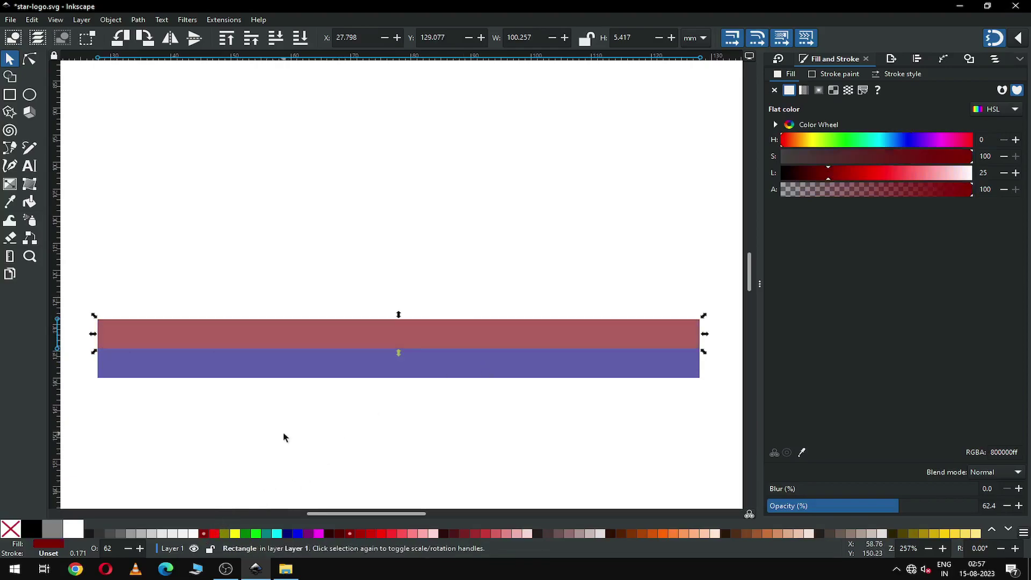
left_click(259, 403)
left_click_drag(83, 300, 722, 404)
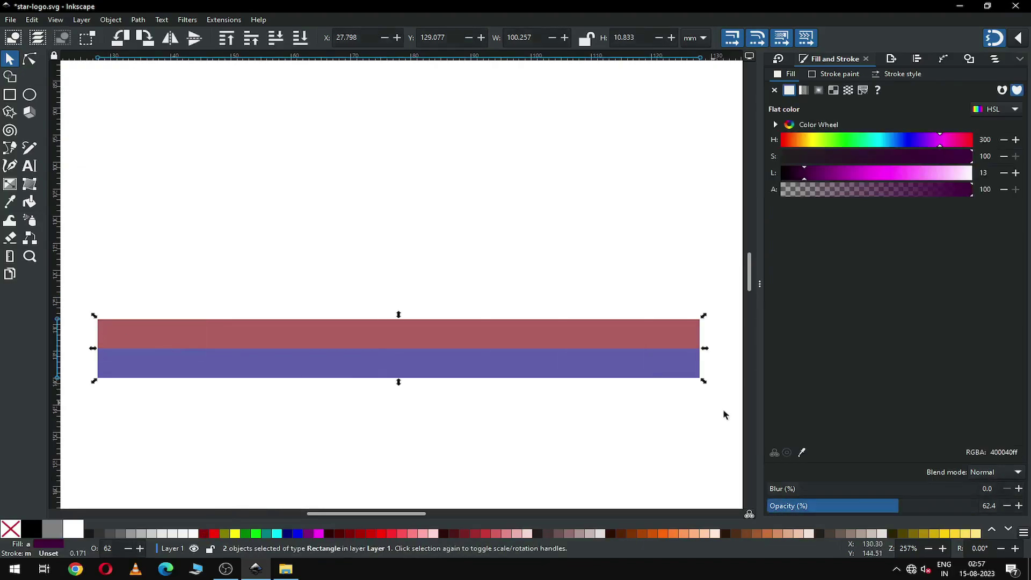
left_click(908, 506)
left_click(894, 505)
left_click(904, 506)
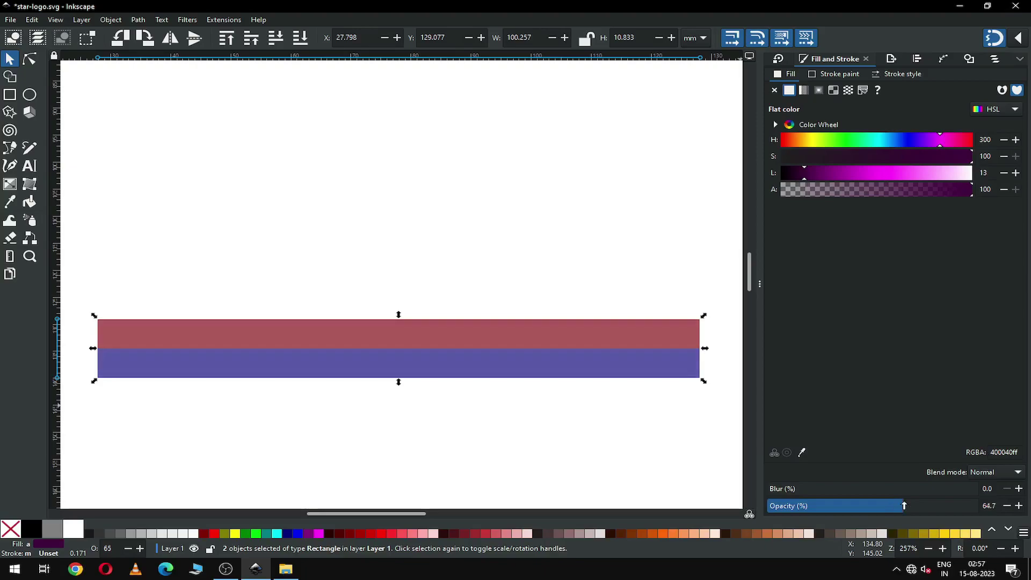
left_click(390, 226)
left_click_drag(78, 304, 713, 408)
Step: Group the two stacked bars into one object
left_click(110, 20)
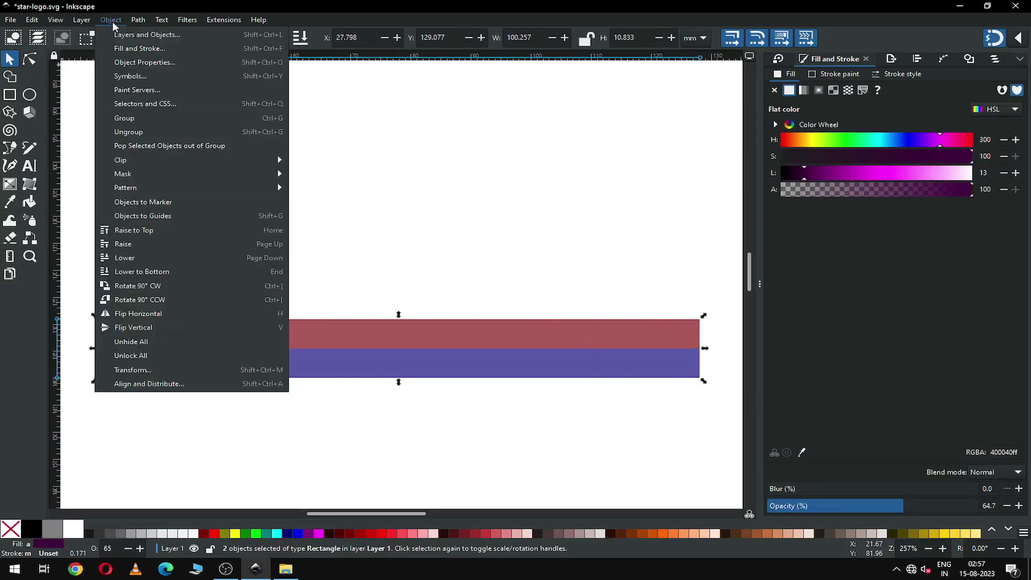
left_click(140, 119)
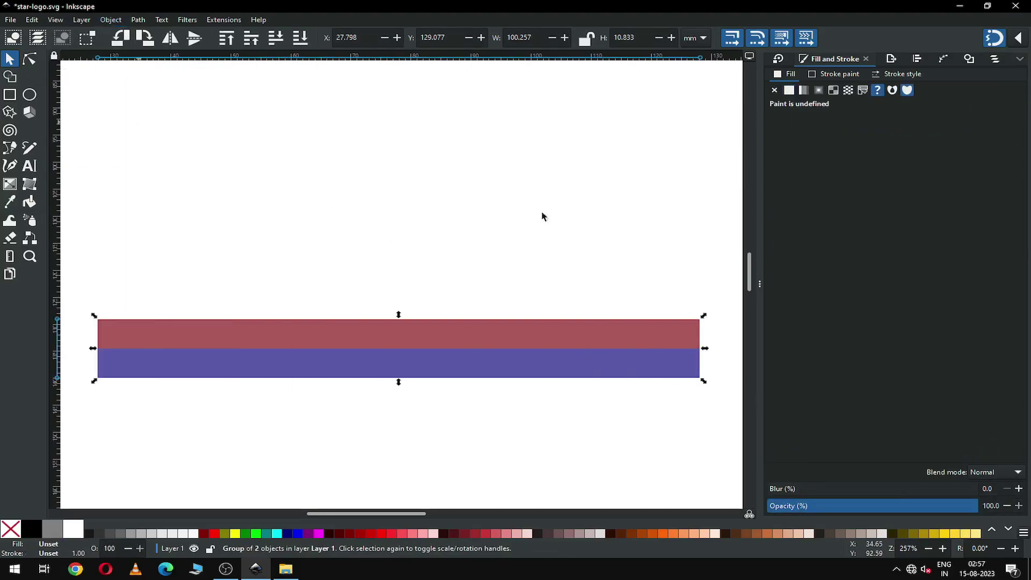
left_click(759, 283)
left_click(601, 338)
Step: Add a vertical and a horizontal guide crossing at the group's centre
left_click_drag(57, 304, 532, 292)
left_click_drag(533, 337, 534, 349)
left_click_drag(388, 60, 533, 348)
Step: Move the bar group down below the horizontal guide to Y 138.377 mm
left_click(586, 413)
left_click(565, 356)
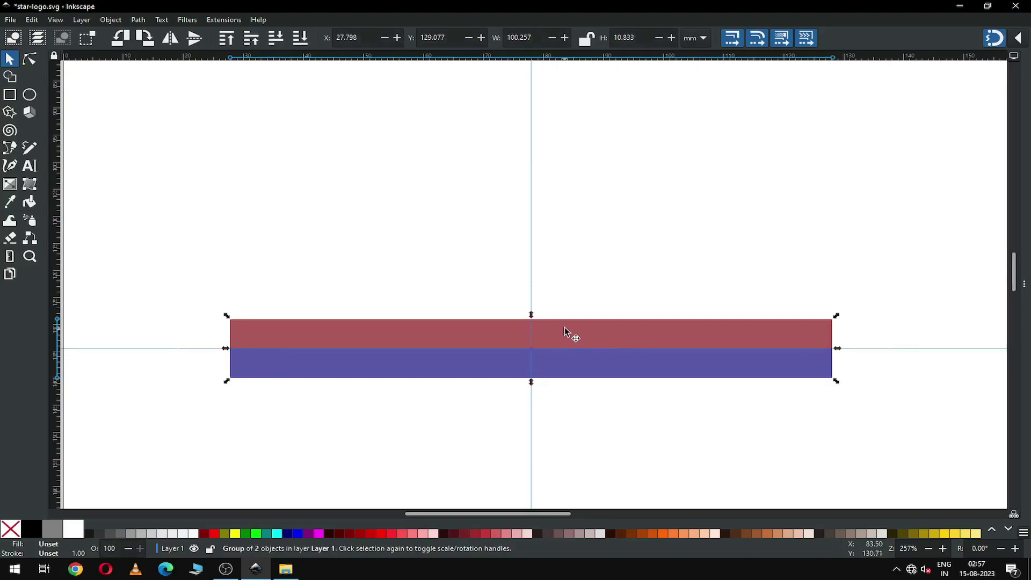
left_click_drag(565, 337, 549, 383)
Step: Move the bar group's rotation centre to the crossing of the two guides
left_click(669, 300)
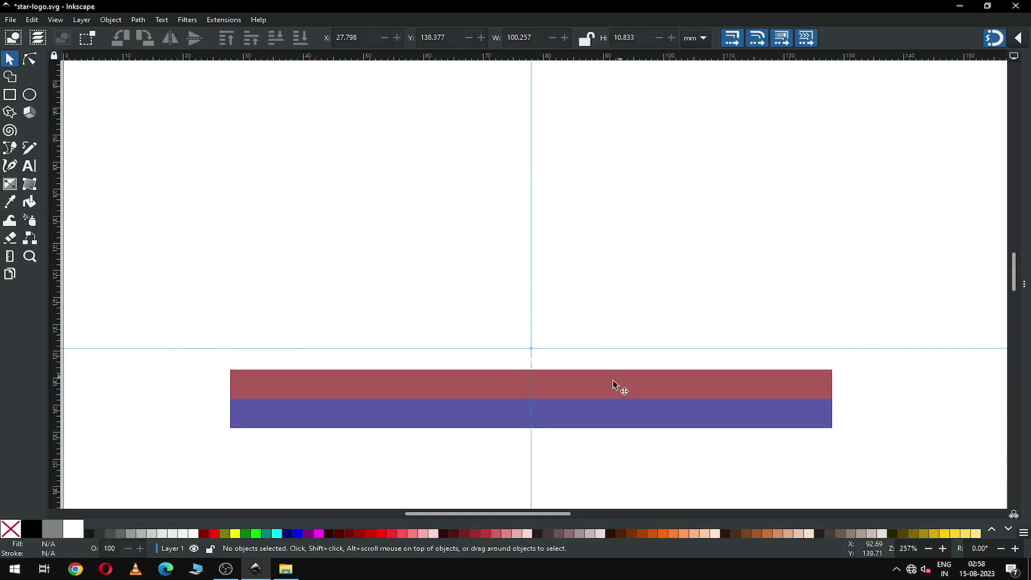
left_click(596, 392)
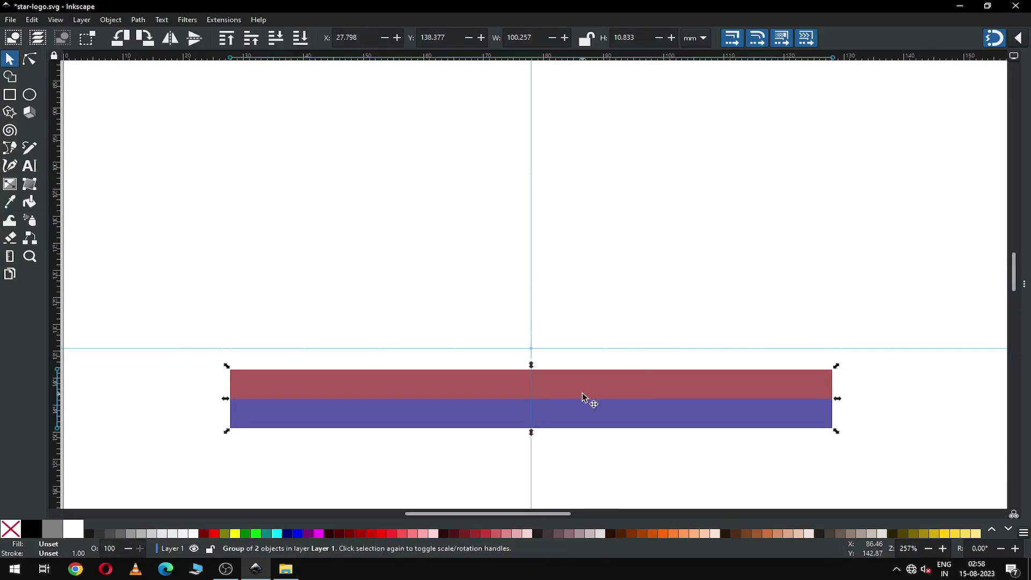
left_click(581, 397)
left_click_drag(533, 402, 532, 353)
left_click(581, 392)
Step: Zoom out and reopen the Fill and Stroke panel for the bar group
key("minus")
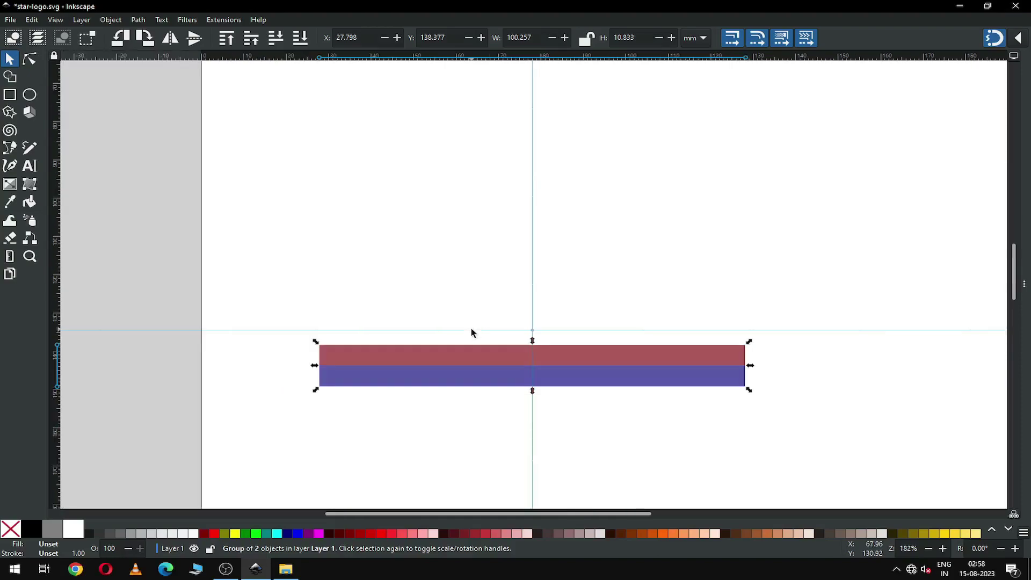
left_click_drag(635, 515, 682, 513)
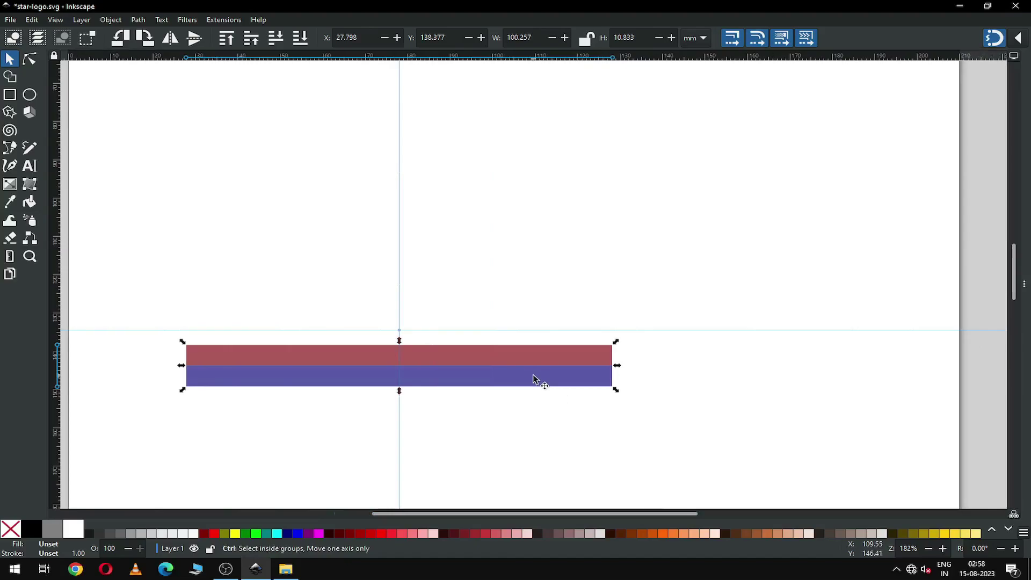
left_click(534, 379)
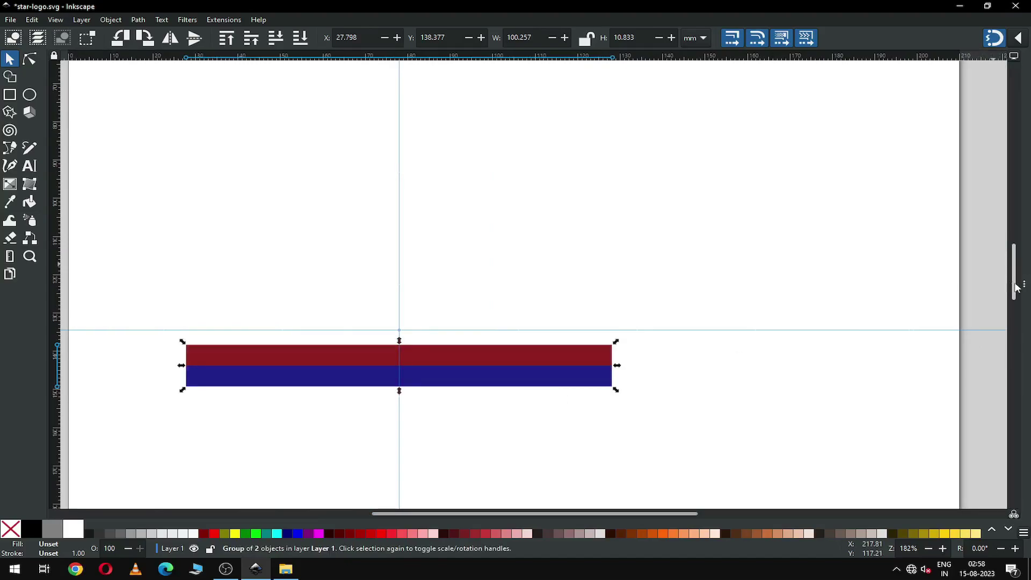
left_click_drag(1025, 283, 993, 283)
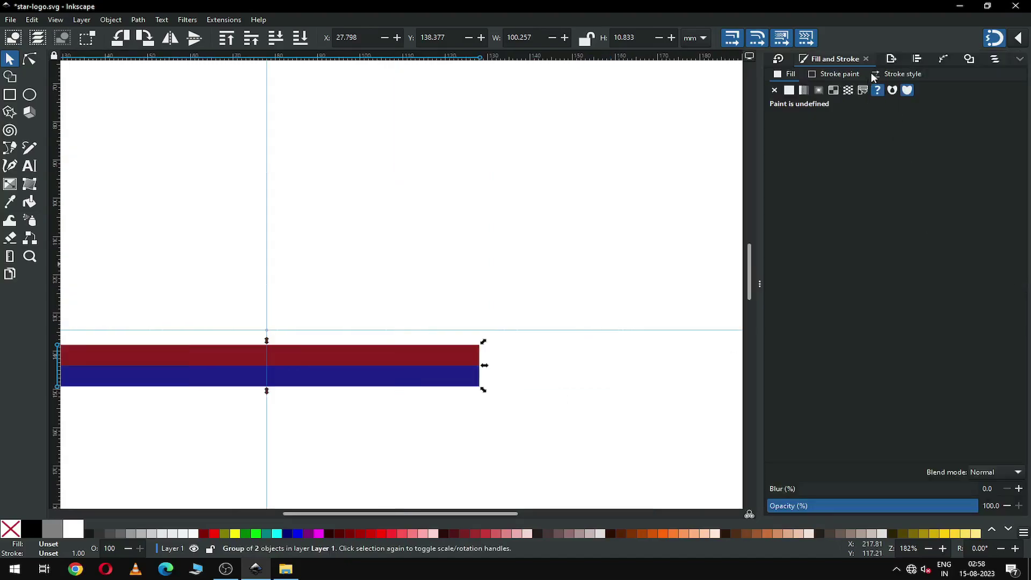
Step: Rotate the bar group 72° and add three duplicates, each rotated a further 72°
key("ctrl+shift+m")
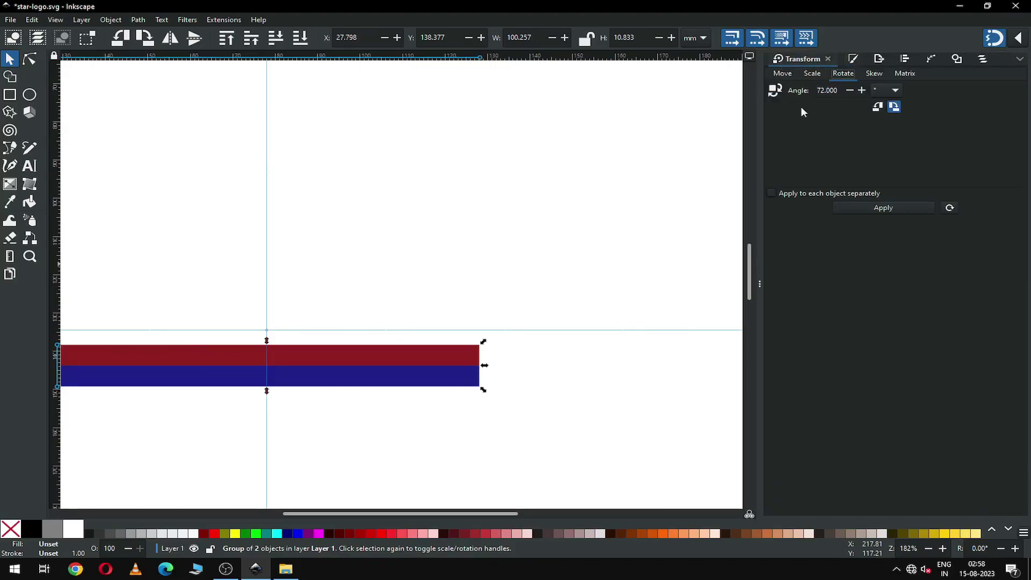
left_click(872, 206)
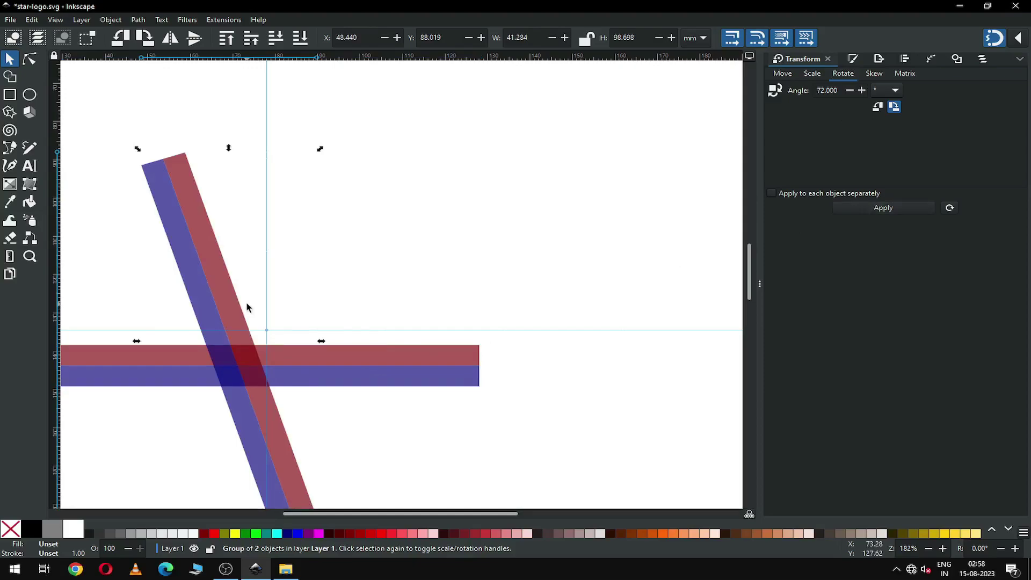
key("ctrl+d")
left_click(873, 213)
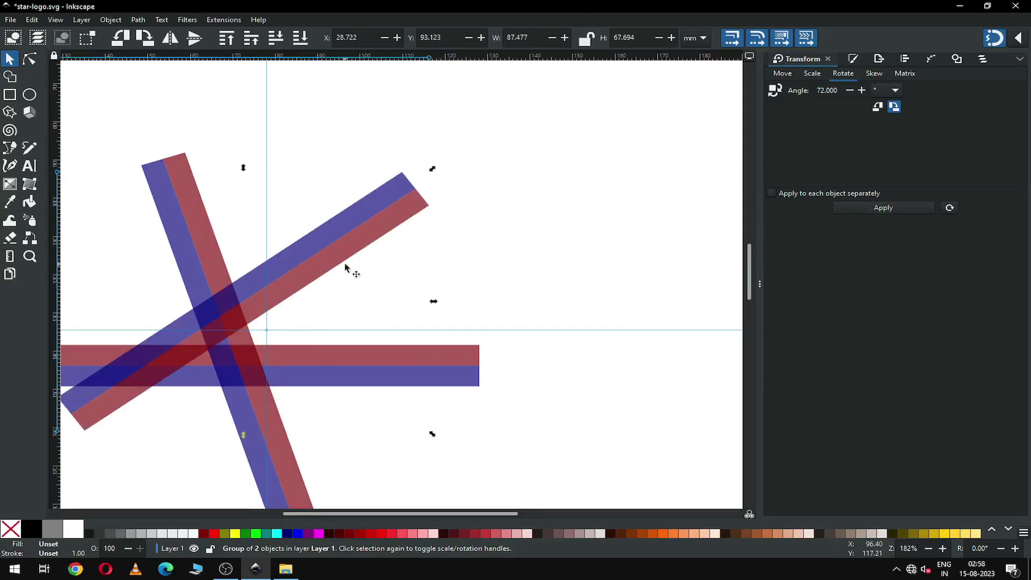
key("ctrl+d")
left_click(907, 207)
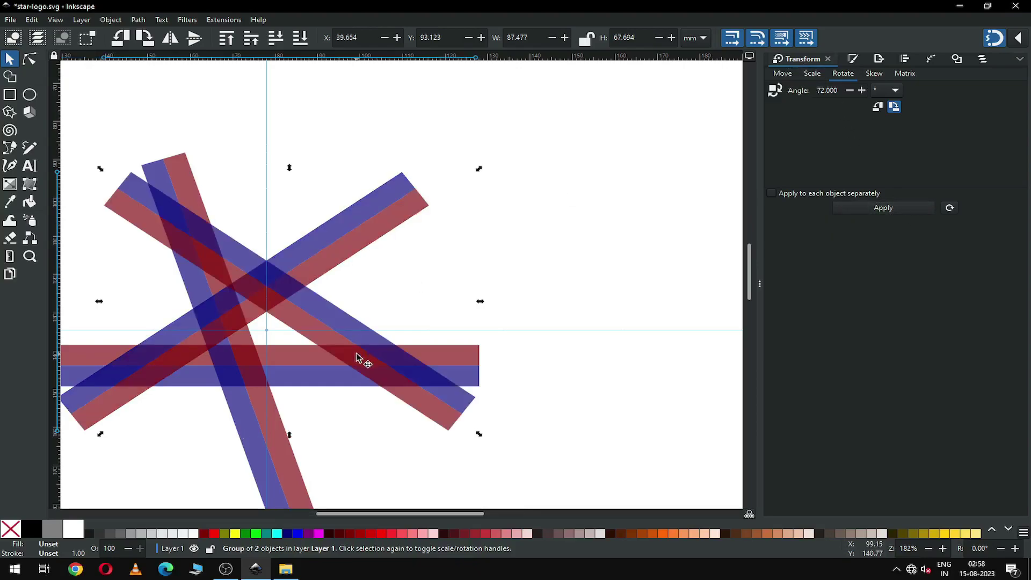
key("ctrl+d")
left_click(888, 208)
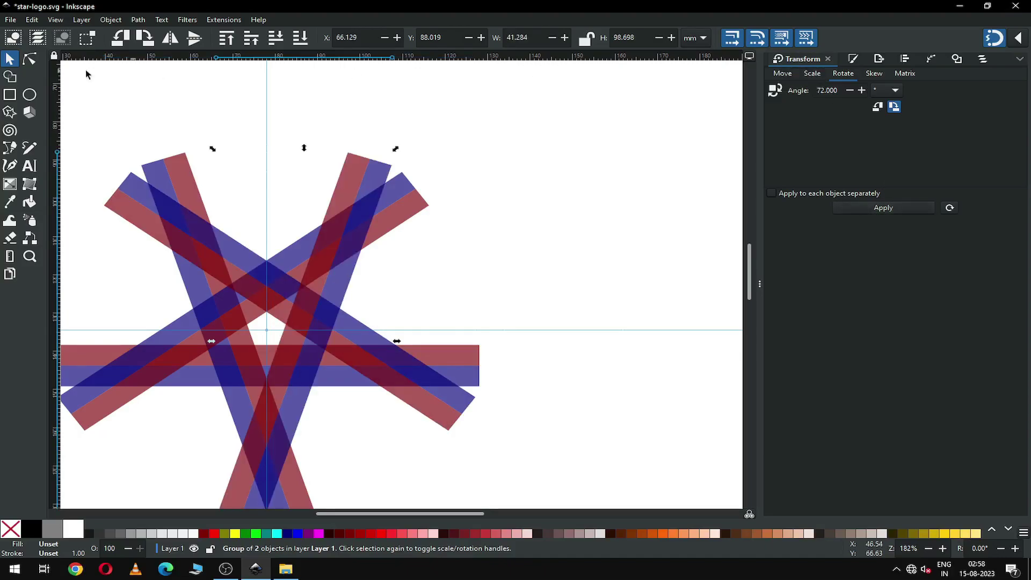
Step: Close the Transform panel and select all five bar groups of the star
left_click(106, 21)
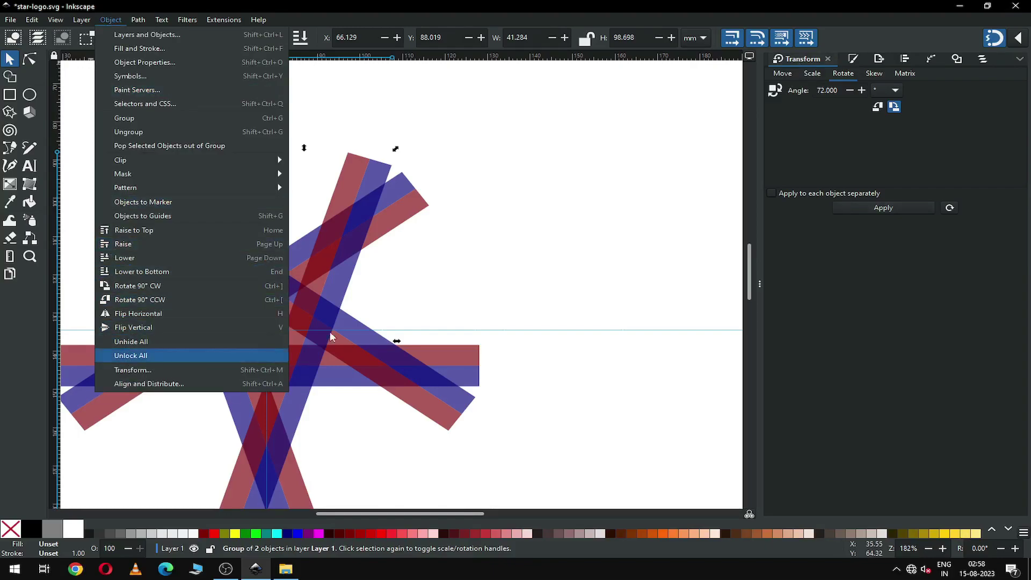
left_click(517, 268)
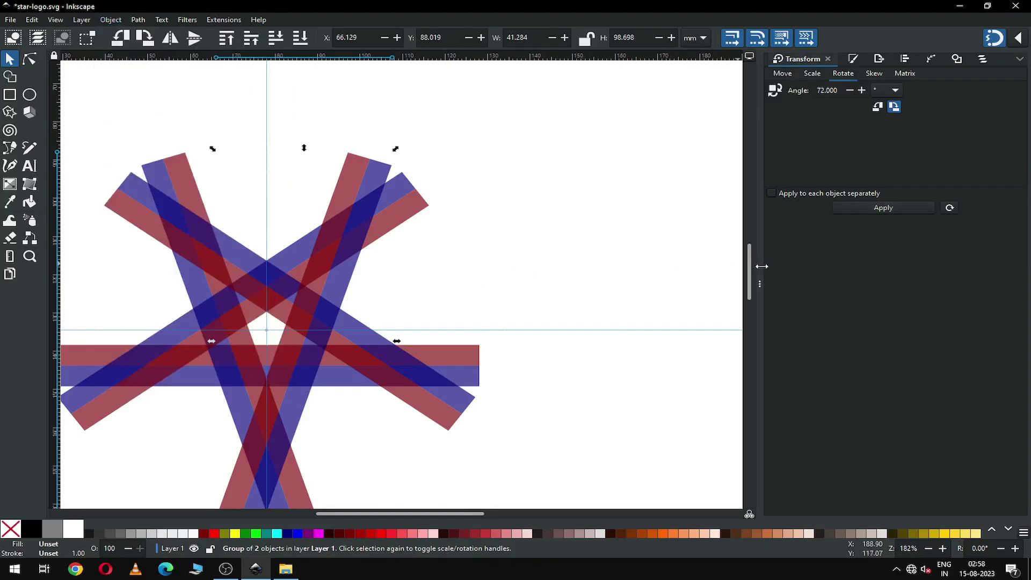
left_click(759, 284)
left_click(605, 273)
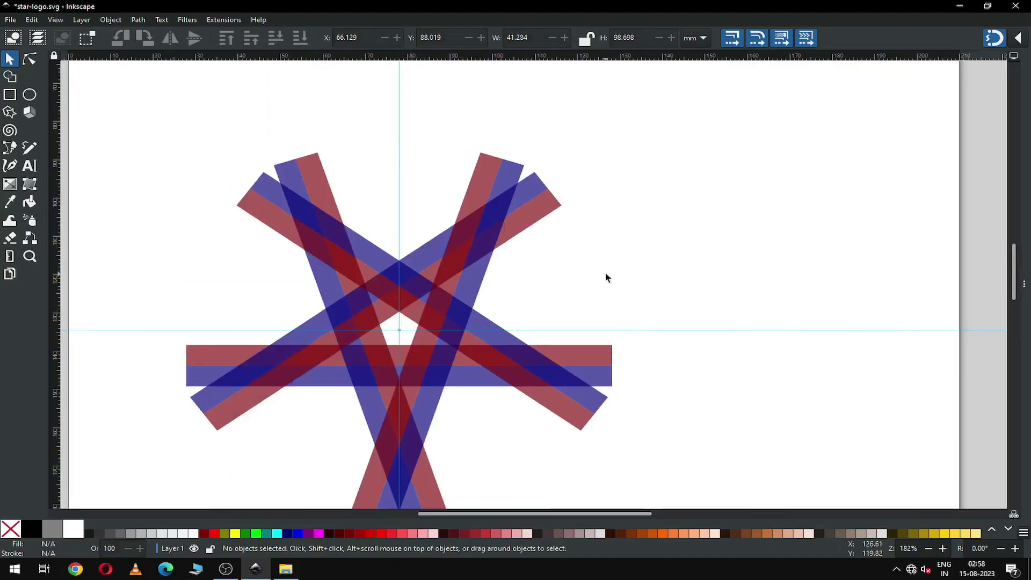
key("minus")
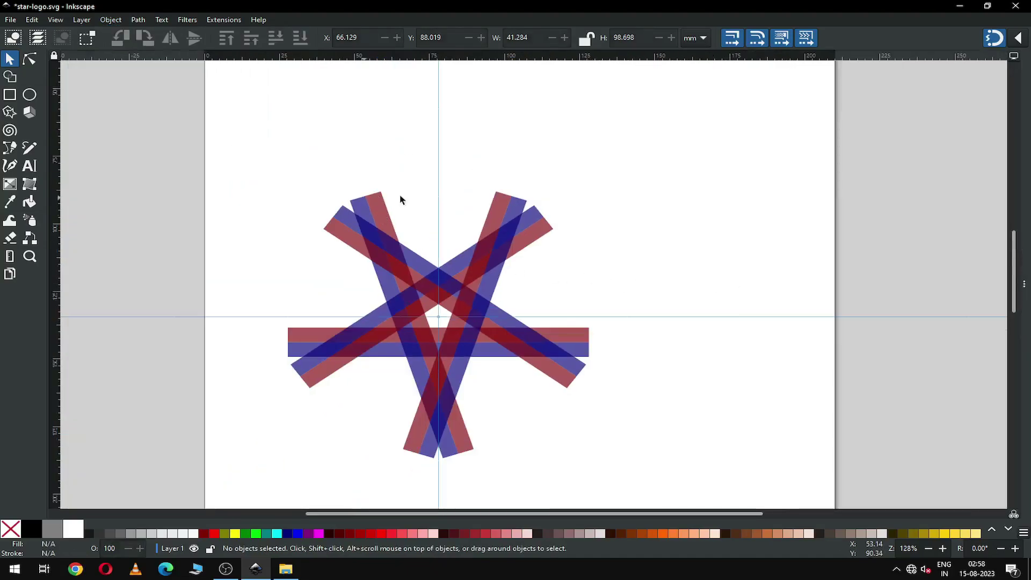
left_click_drag(210, 152, 635, 486)
Step: Flip the star vertically so a point faces up, then select every object
left_click(518, 337)
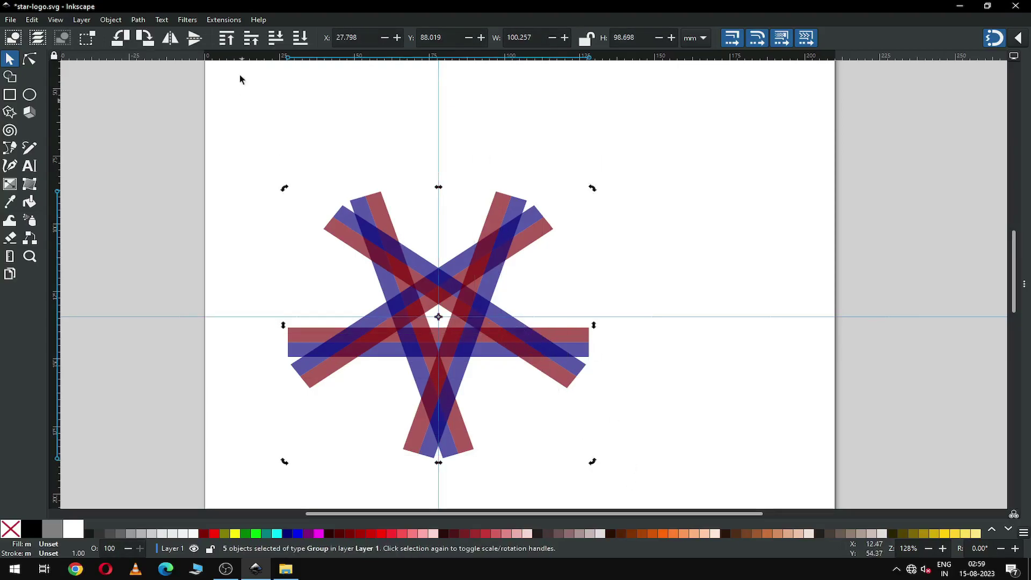
left_click(193, 38)
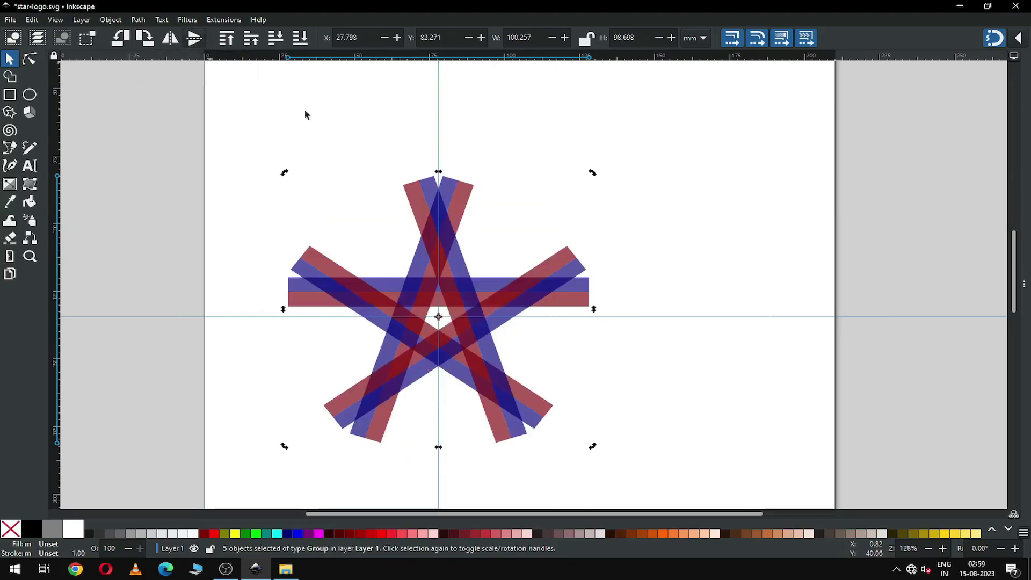
key("z")
left_click_drag(405, 299, 493, 322)
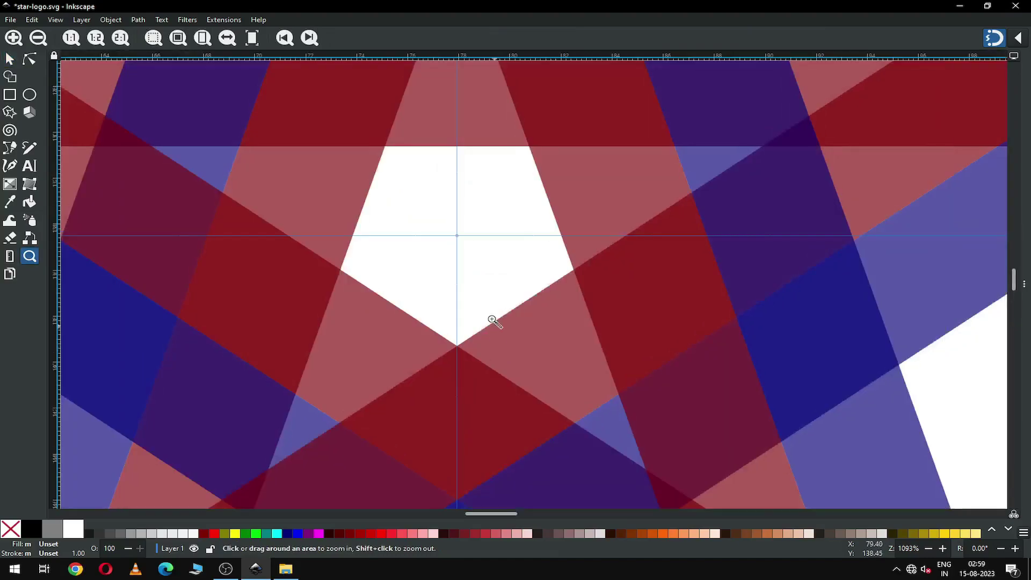
key("s")
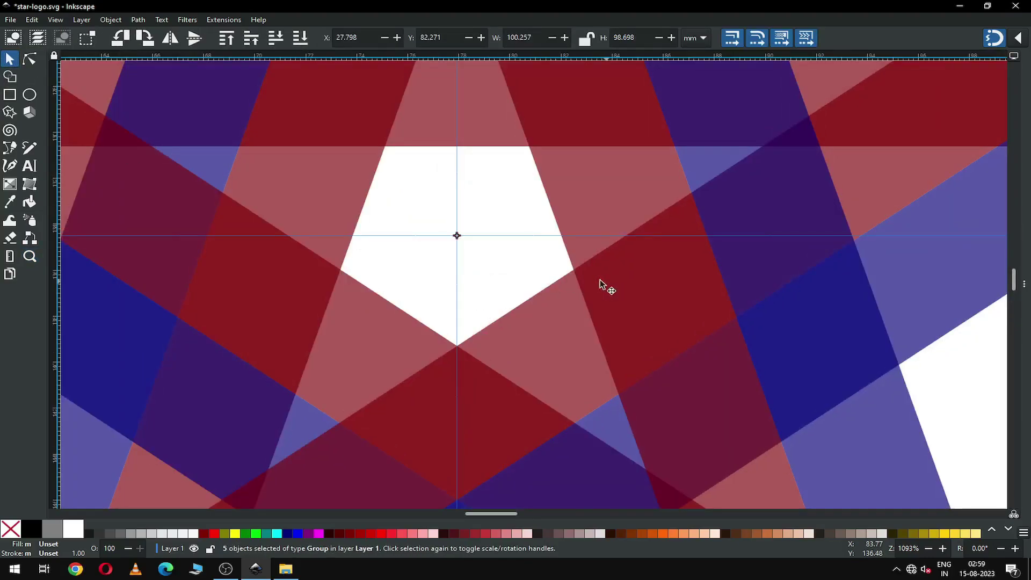
scroll(485, 270, "down", 6)
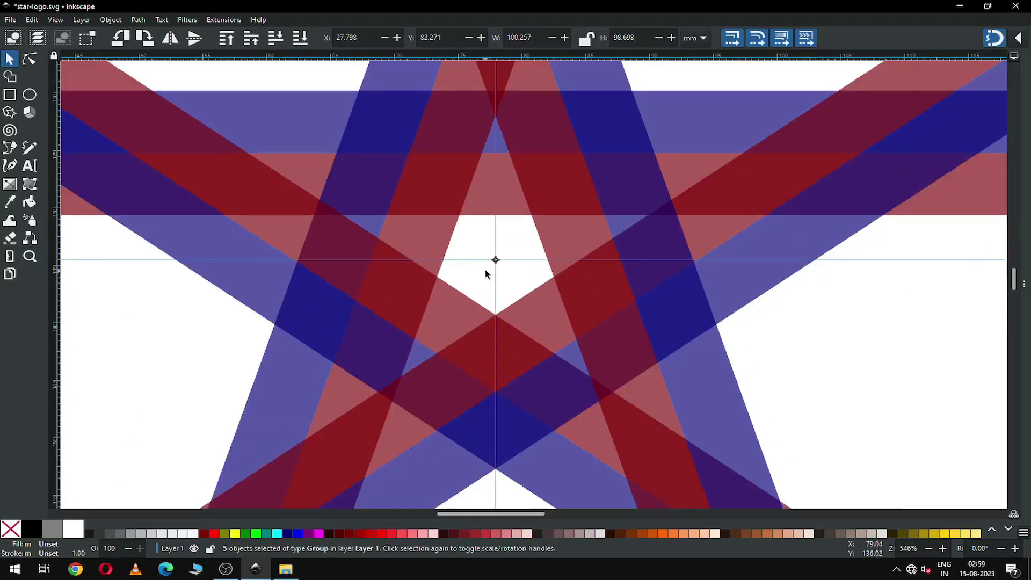
left_click(474, 217)
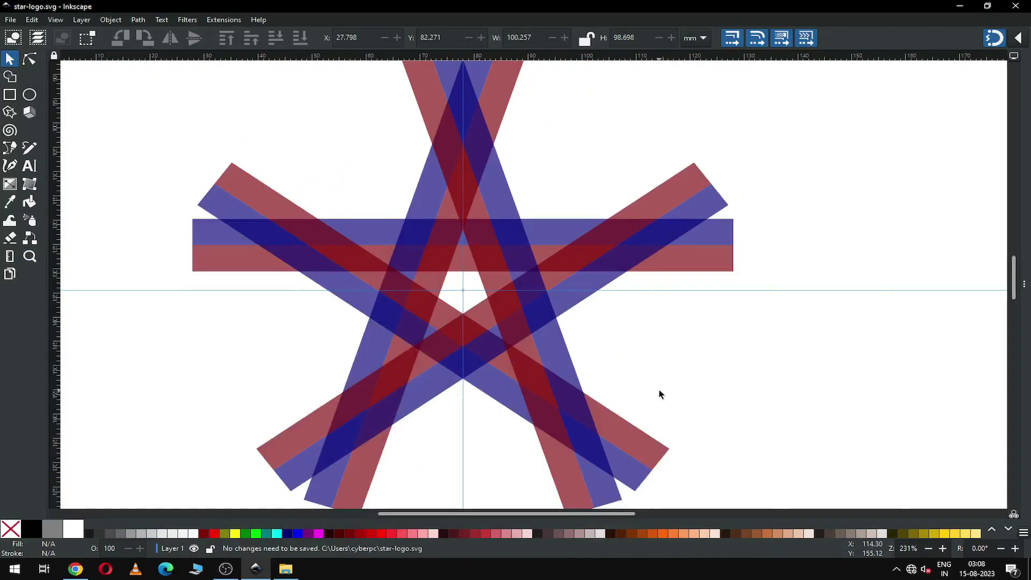
key("ctrl+a")
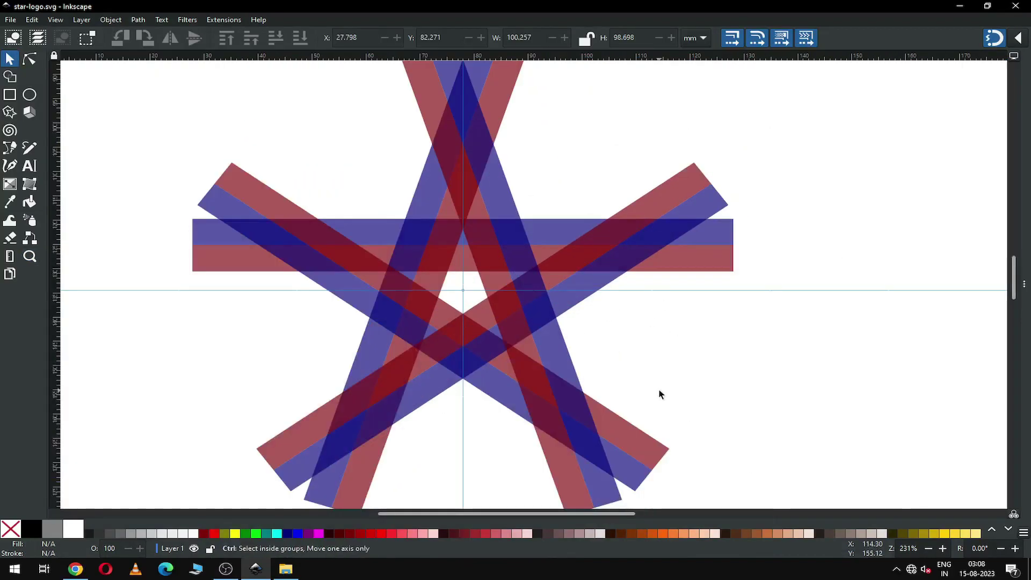
Step: With the Shape Builder, mark the fragments of the star's top point and down-left leg
left_click(10, 78)
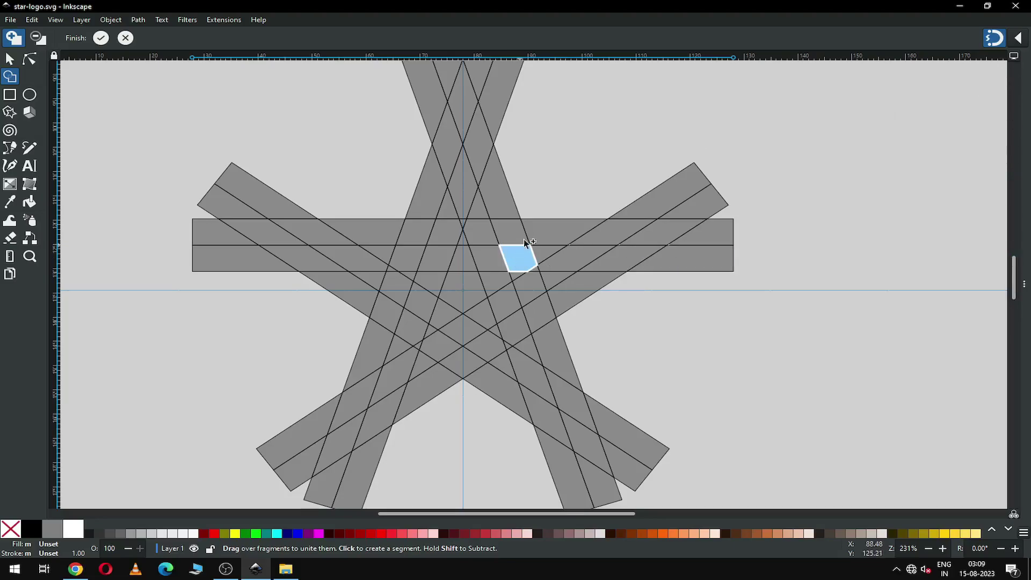
mouse_move(431, 283)
left_mouse_down()
mouse_move(410, 276)
mouse_move(410, 260)
mouse_move(418, 235)
mouse_move(438, 261)
mouse_move(467, 210)
mouse_move(451, 210)
mouse_move(458, 223)
mouse_move(453, 203)
mouse_move(445, 211)
mouse_move(430, 201)
mouse_move(466, 97)
mouse_move(490, 188)
mouse_move(479, 212)
mouse_move(590, 192)
mouse_move(731, 137)
left_mouse_up()
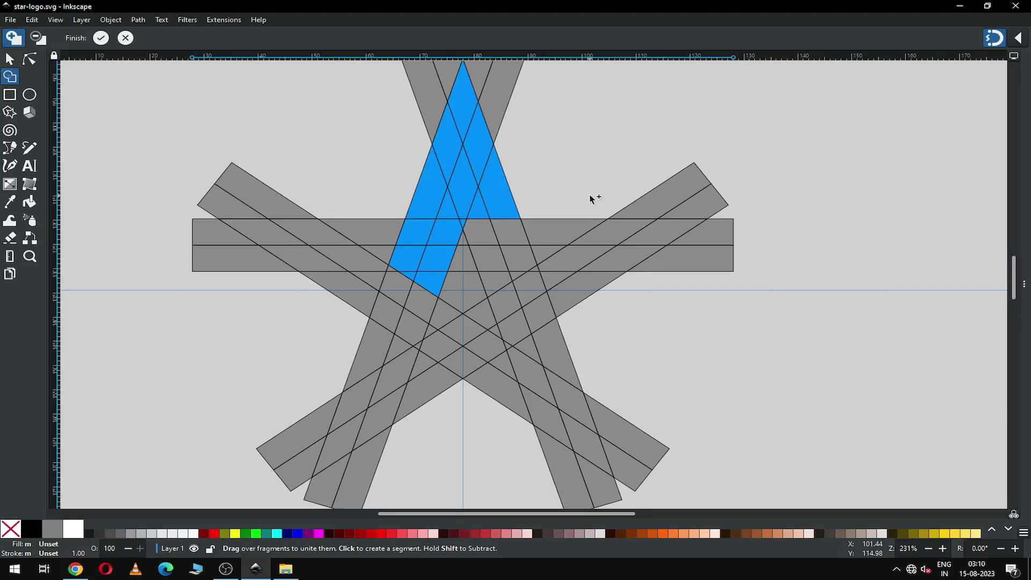
Step: Keep only the marked fragments and save star-logo.svg
left_click(101, 39)
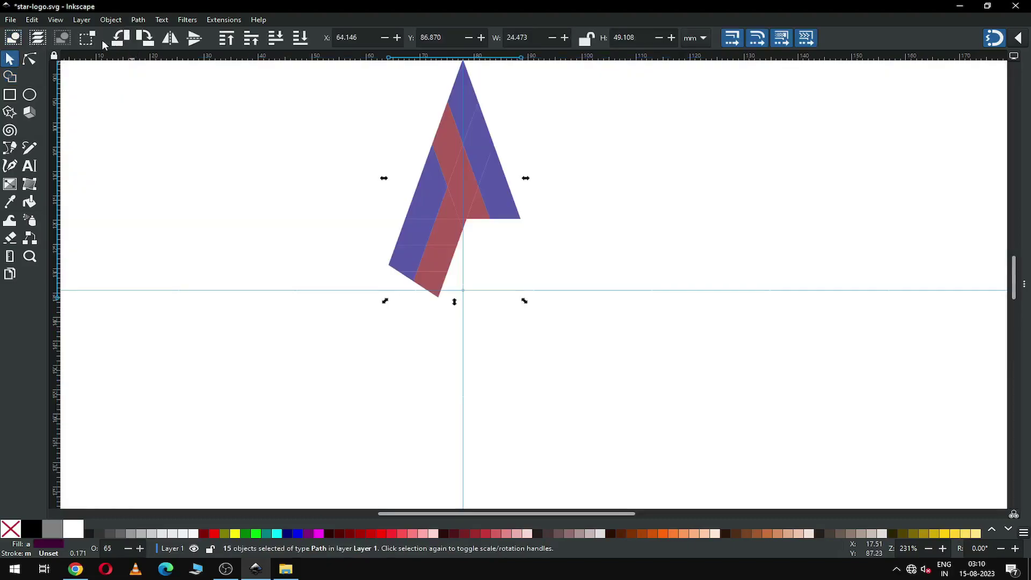
left_click(621, 193)
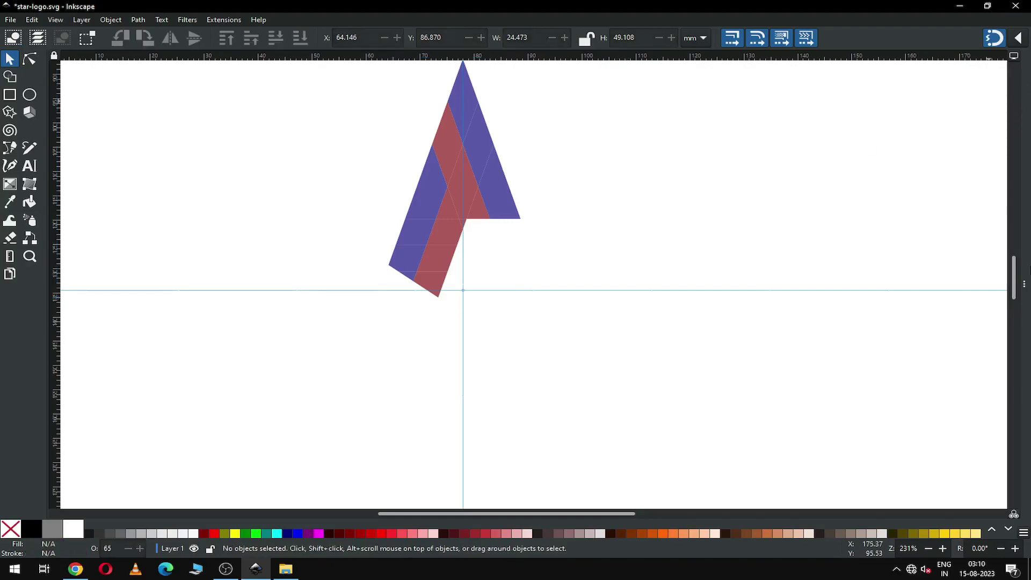
scroll(974, 266, "up", 3)
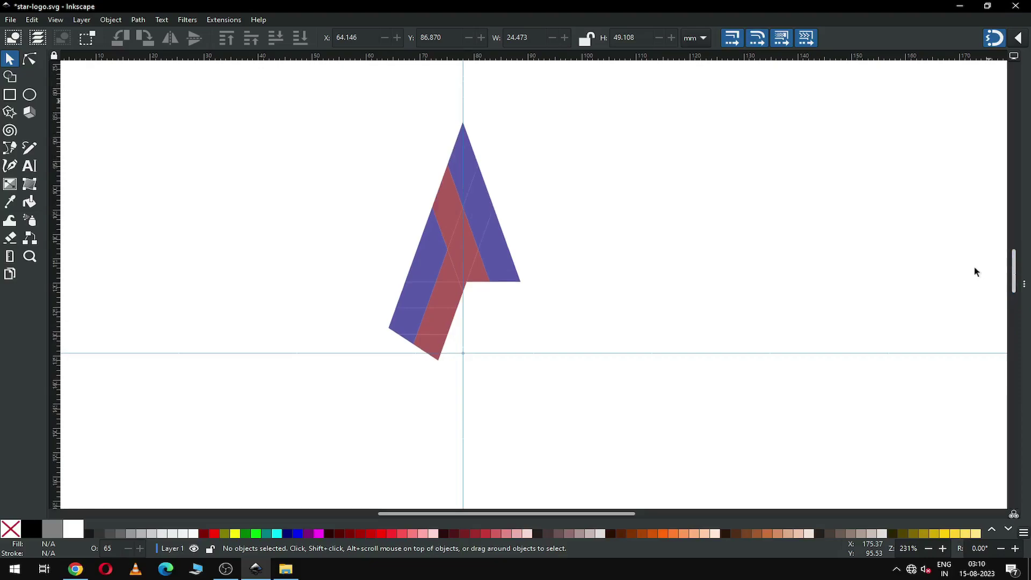
key("ctrl+s")
Step: Draw a tall rectangle near the page's upper left and convert it to a path
left_click(9, 95)
left_click_drag(146, 99, 312, 129)
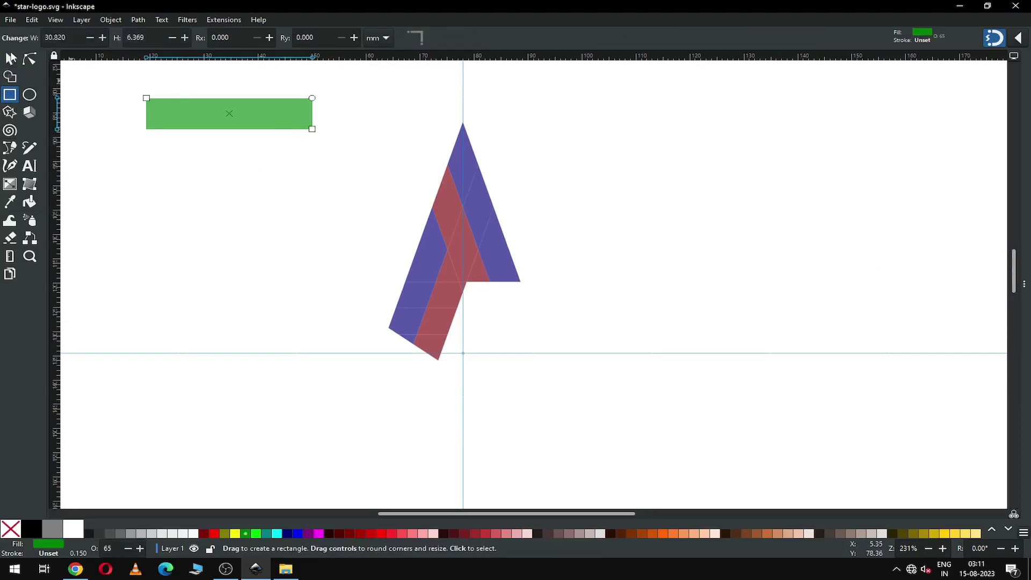
key("s")
left_click_drag(229, 95, 240, 63)
left_click_drag(231, 132, 230, 151)
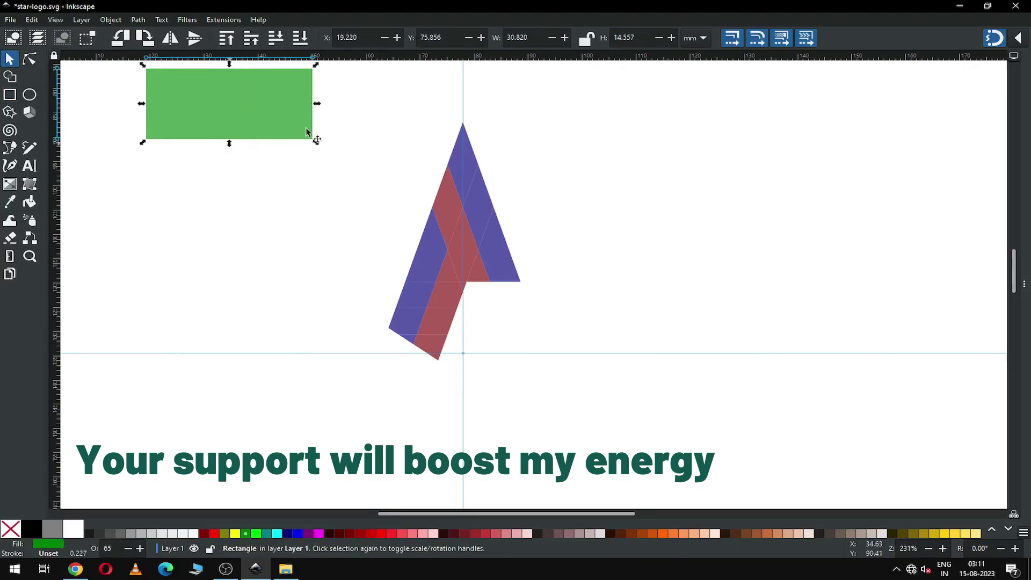
left_click(138, 20)
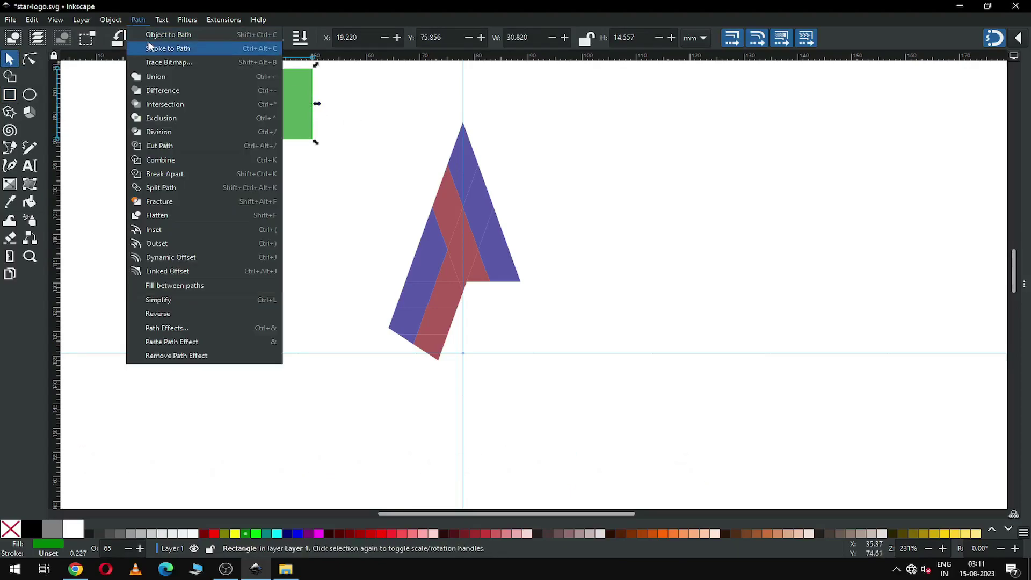
left_click(150, 34)
Step: Subtract the rectangle from the arm's pointed tip to flatten its top
left_click_drag(174, 117, 473, 143)
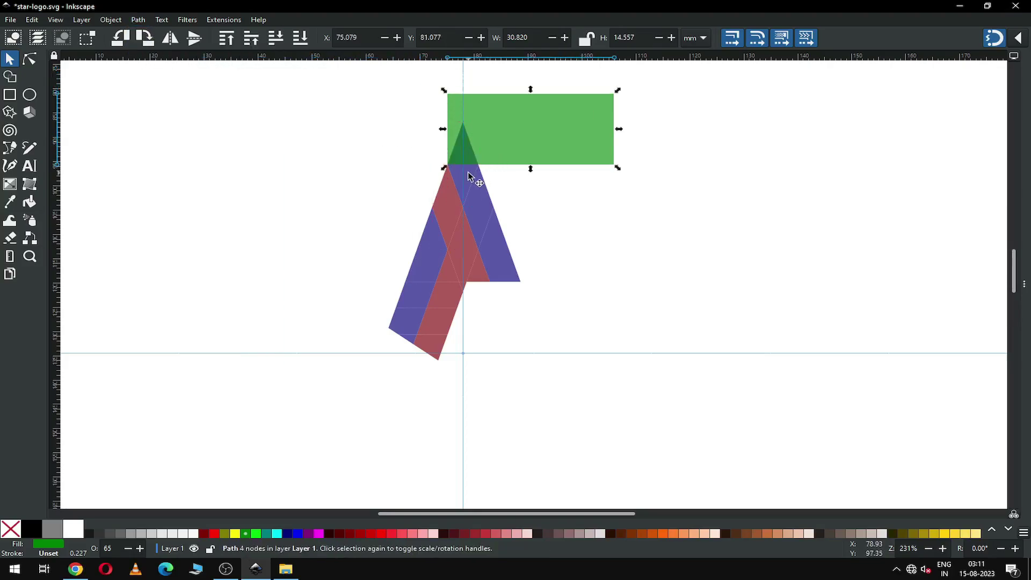
left_click(472, 177, "shift")
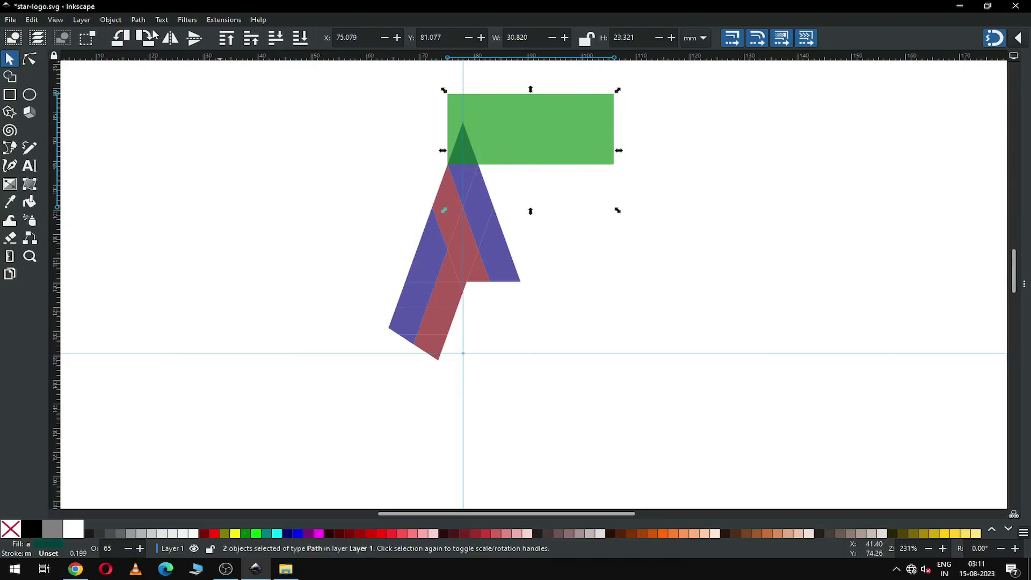
left_click(138, 20)
left_click(161, 92)
left_click(627, 232)
key("z")
left_click_drag(341, 154, 697, 389)
Step: Save, then union the lower-left leg pieces into one path coloured maroon
key("ctrl+s")
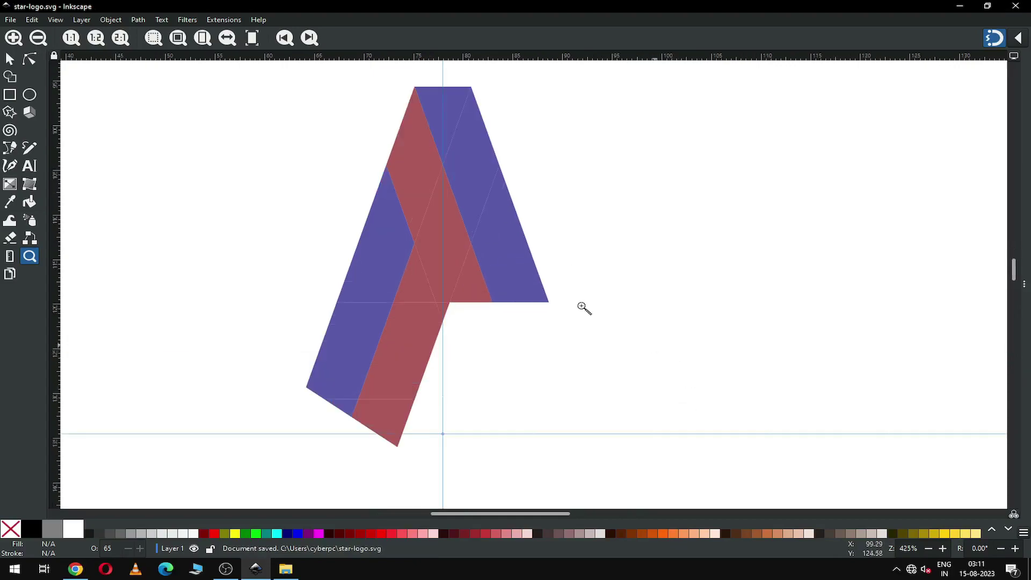
left_click(10, 59)
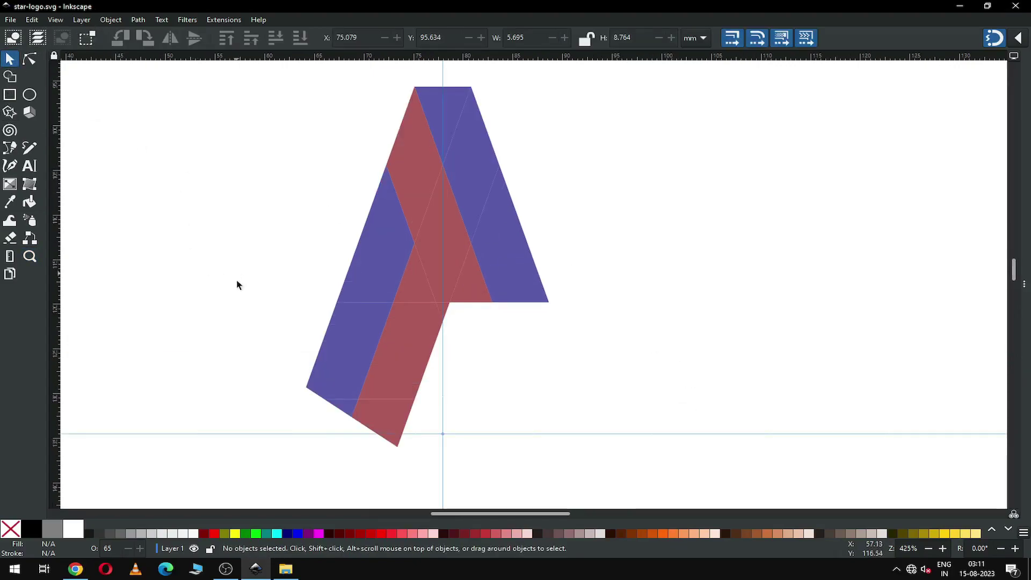
left_click(343, 407)
left_click(349, 381, "shift")
left_click(368, 282, "shift")
left_click(414, 194, "shift")
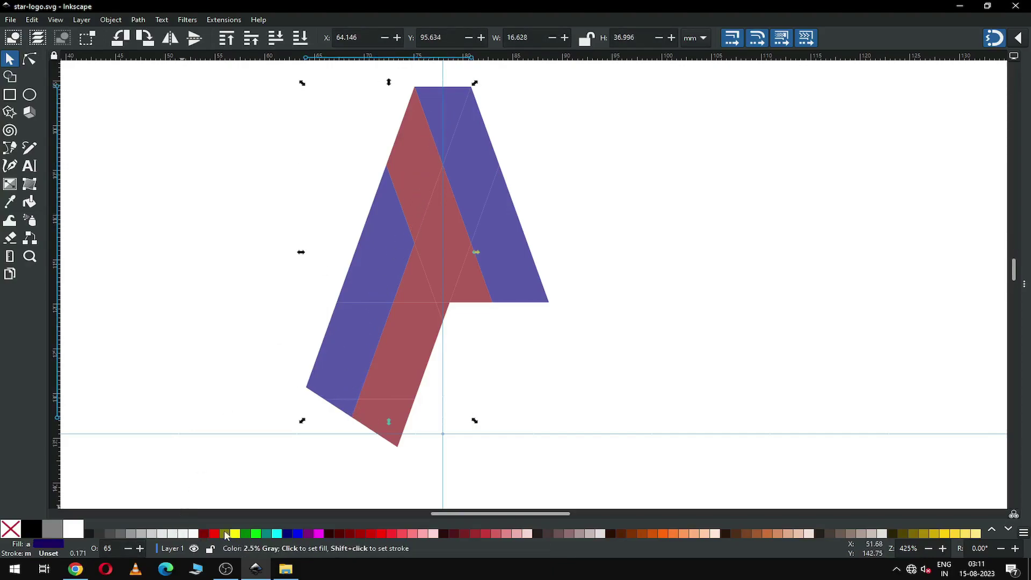
left_click(138, 19)
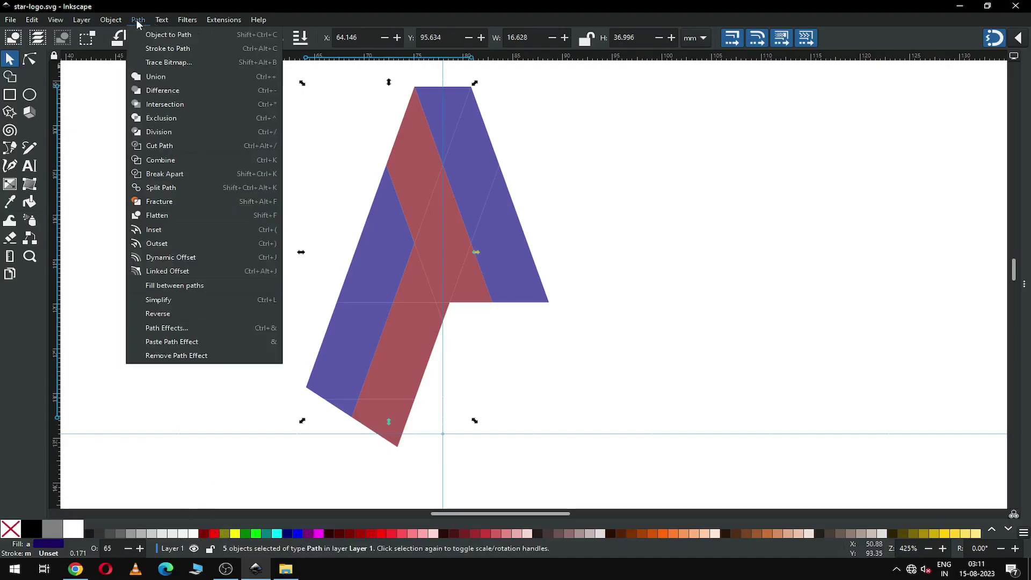
left_click(141, 76)
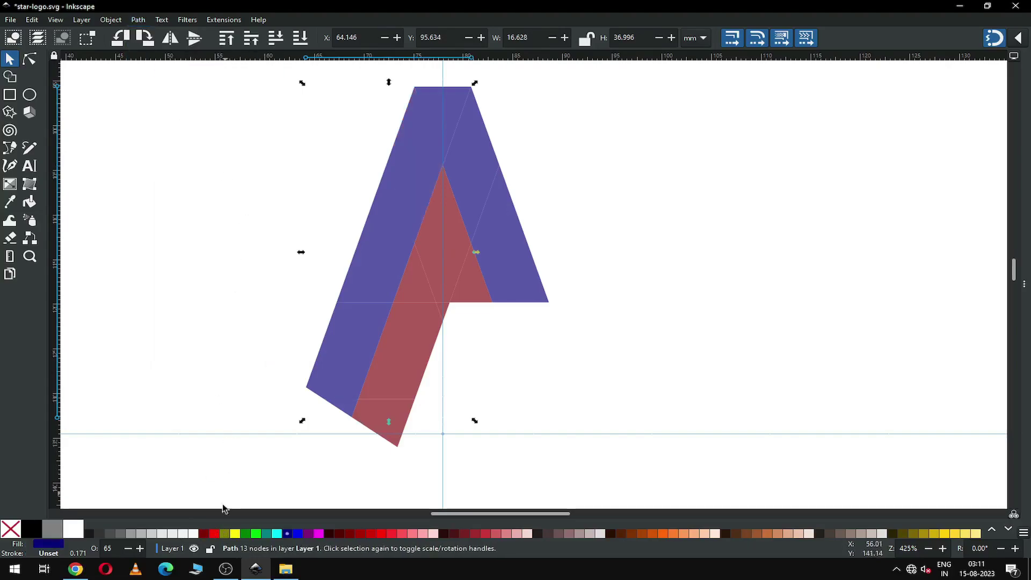
left_click(204, 534)
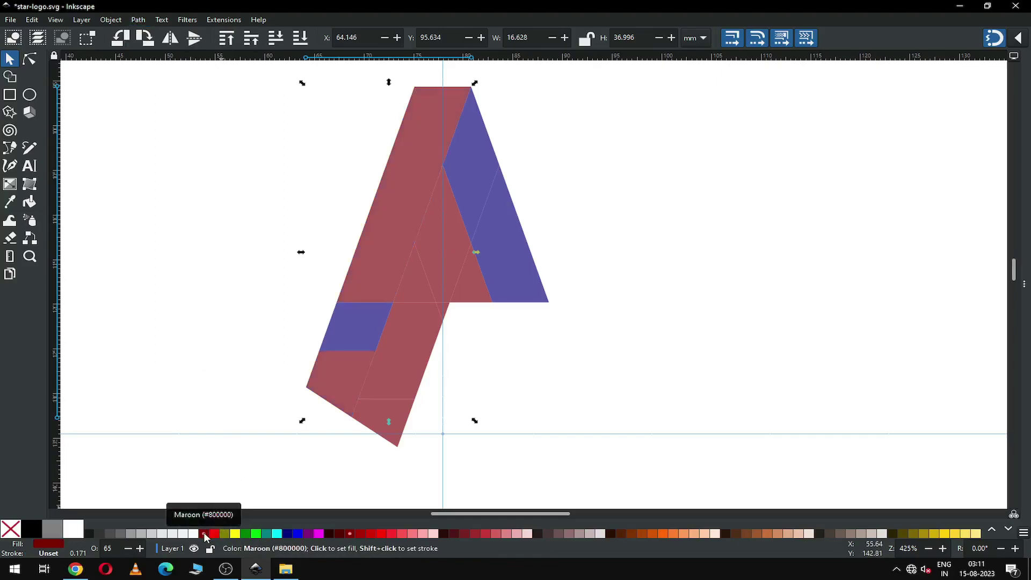
Step: Union the blue parallelogram into the maroon bar, colour it green, and save
left_click(347, 327, "shift")
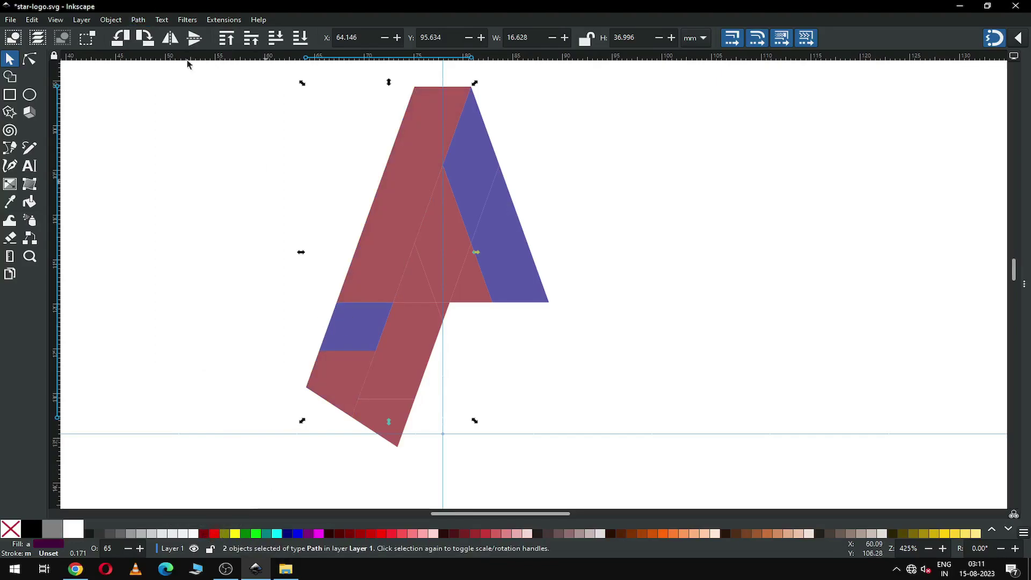
left_click(140, 20)
left_click(146, 82)
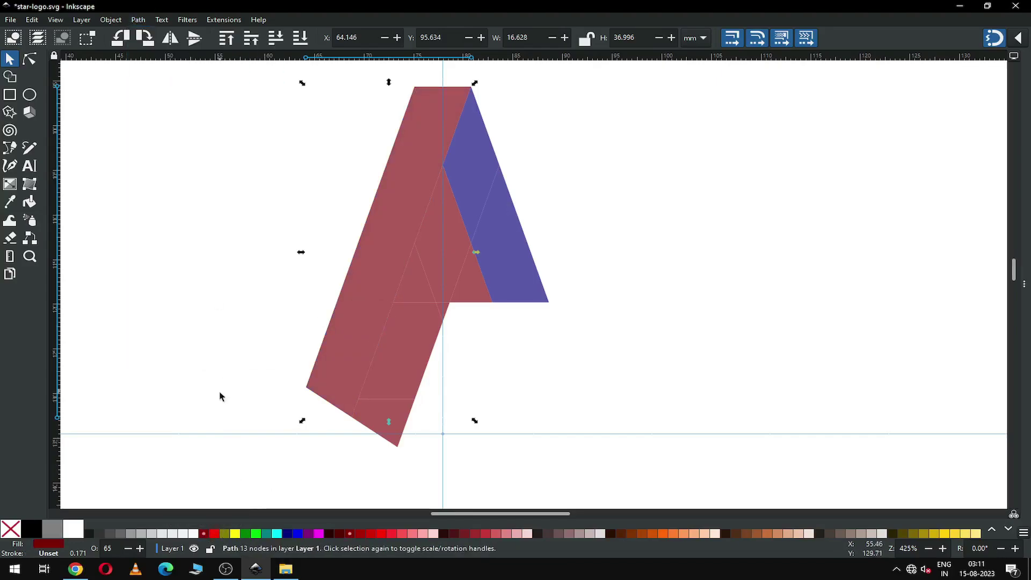
left_click(246, 534)
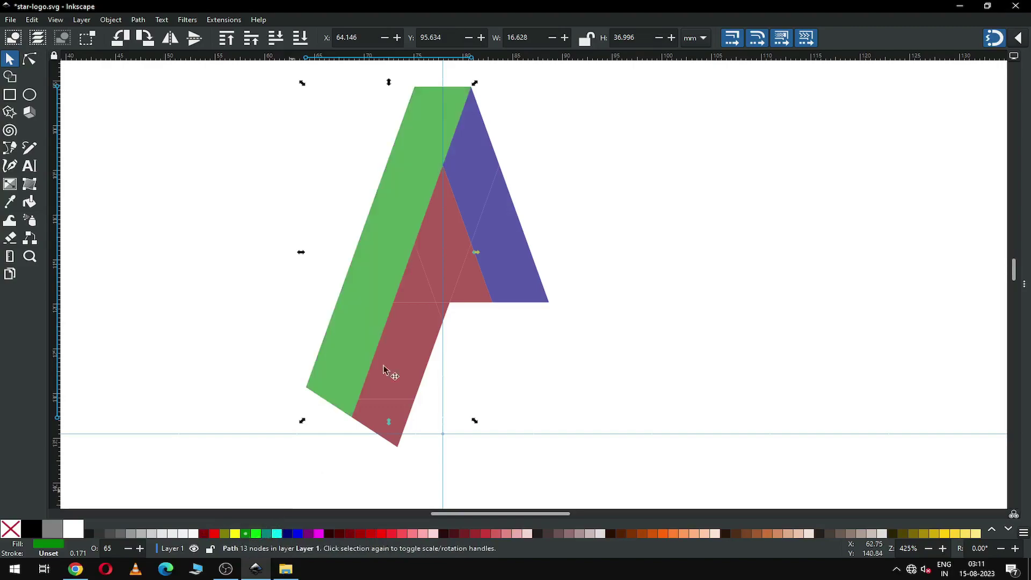
left_click(640, 187)
key("ctrl+s")
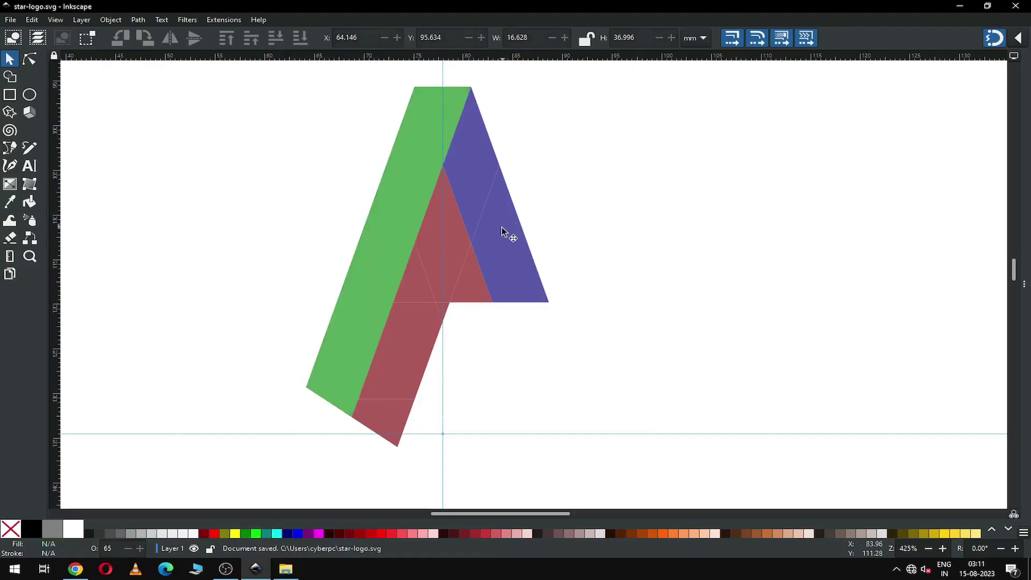
Step: Fill the five blue and maroon pieces purple and union them into one path
left_click(378, 418)
left_click(425, 316, "shift")
left_click(437, 264, "shift")
left_click(471, 181, "shift")
left_click(481, 202, "shift")
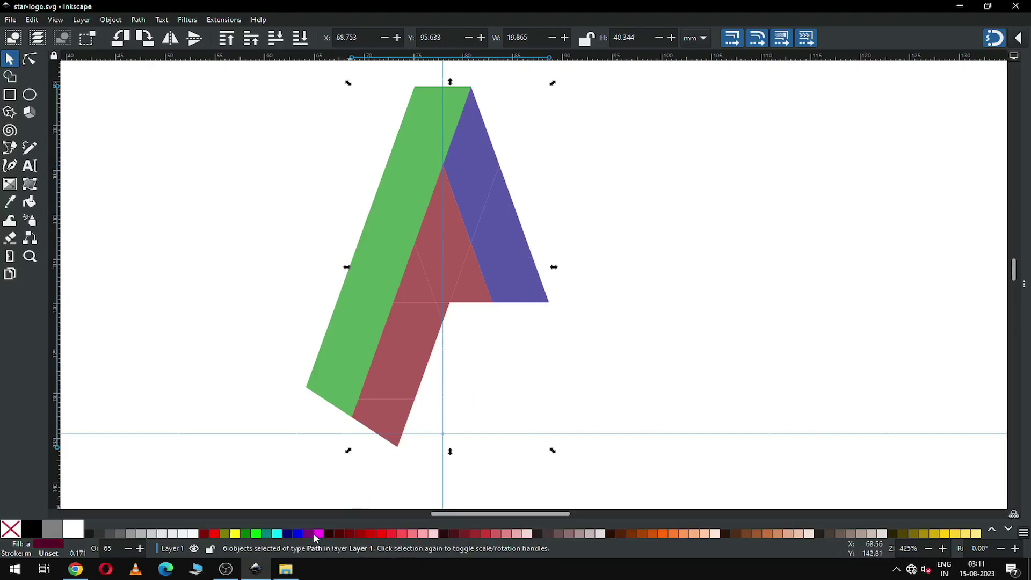
left_click(317, 534)
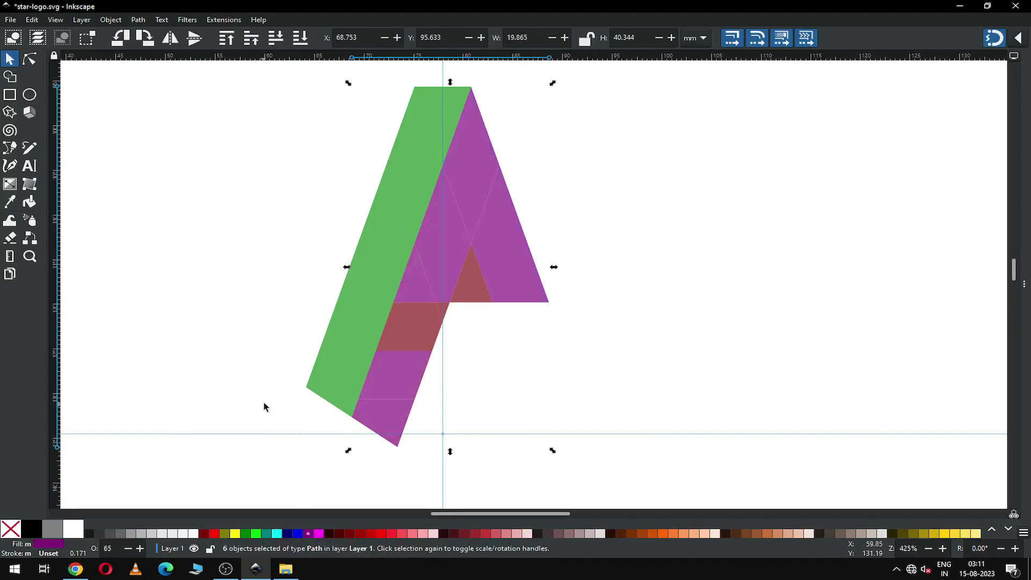
left_click(142, 21)
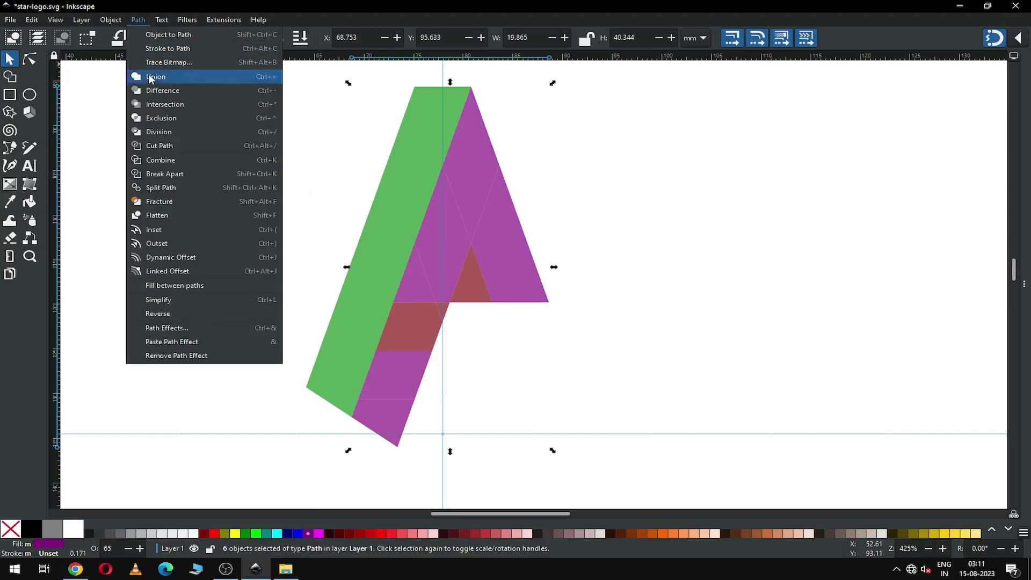
left_click(151, 77)
Step: Union the red triangle and red parallelogram with the large purple shape
left_click(475, 295)
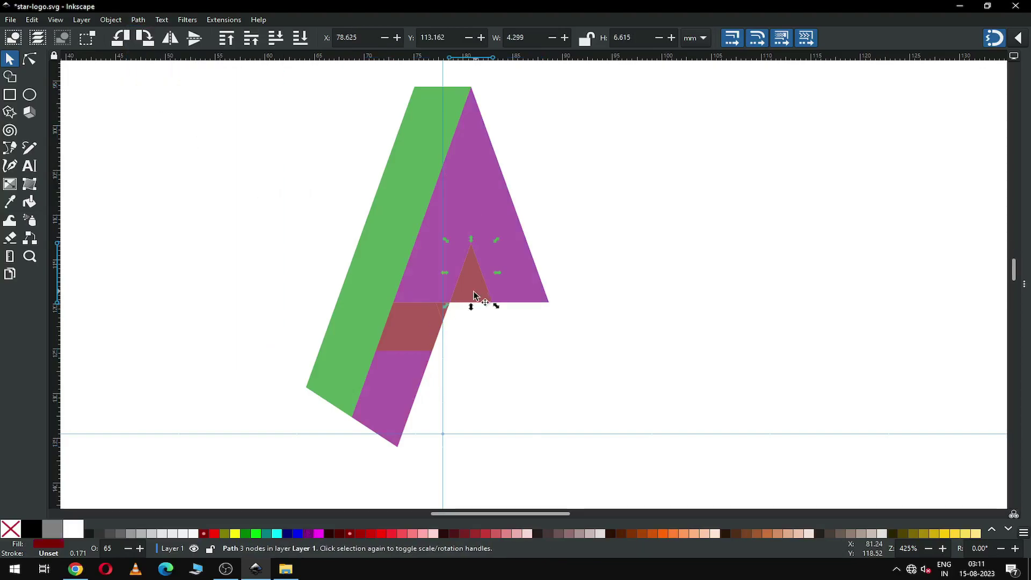
left_click(419, 320, "shift")
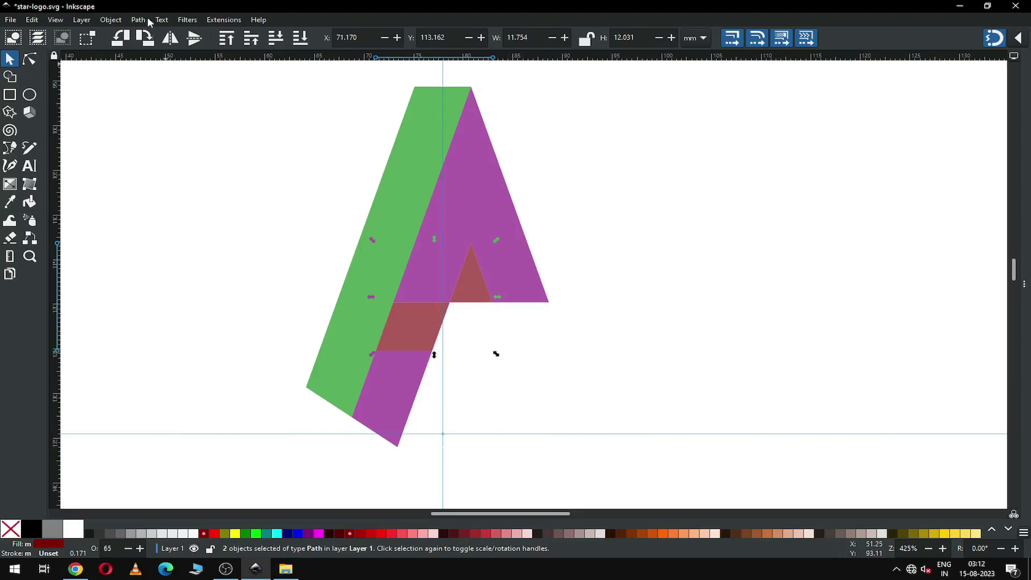
left_click(494, 202, "shift")
left_click(138, 20)
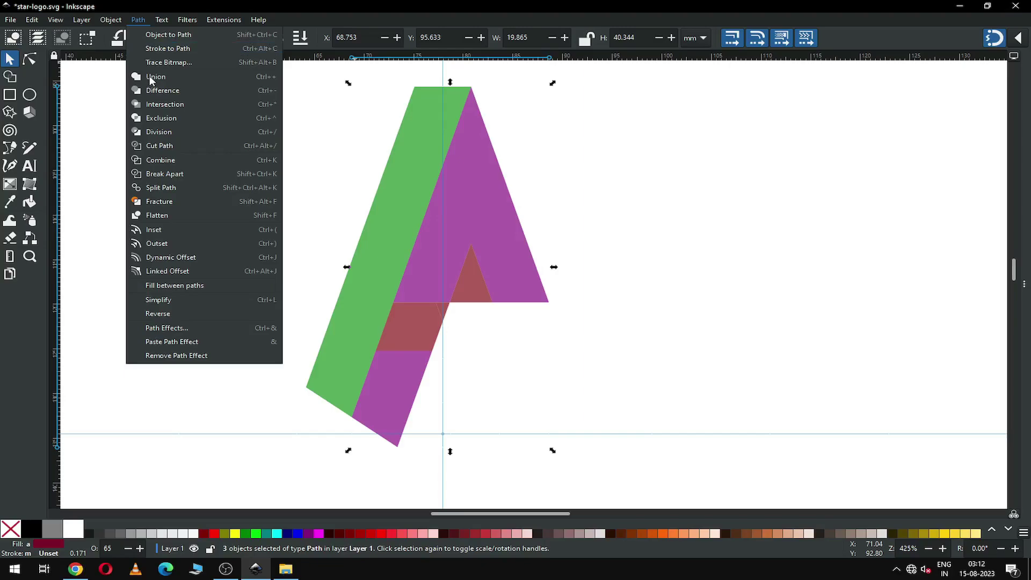
left_click(152, 81)
left_click_drag(519, 357, 473, 366)
Step: Merge the remaining red triangle into the purple shape and save the drawing
key("Escape")
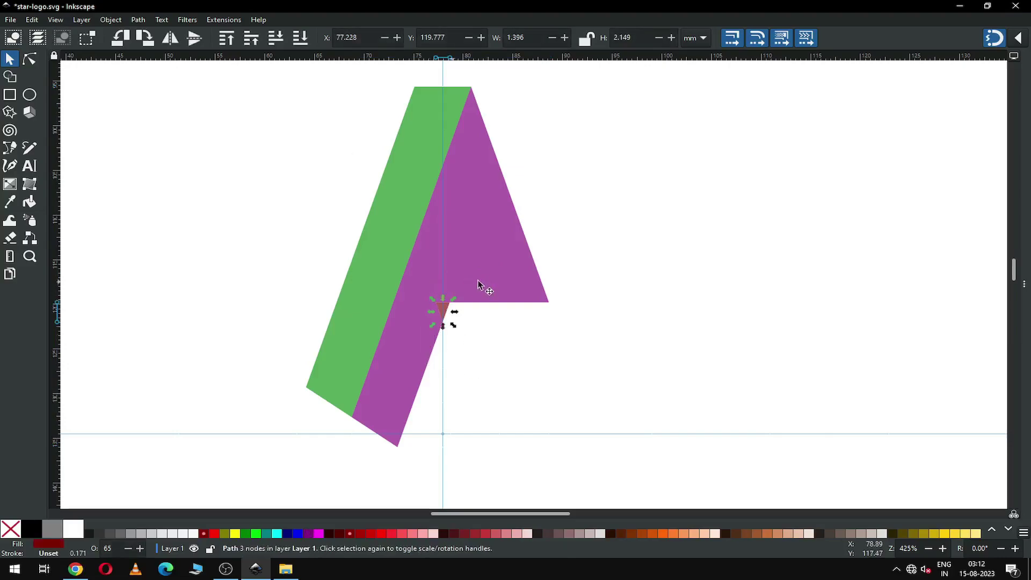
left_click(490, 255, "shift")
left_click(139, 20)
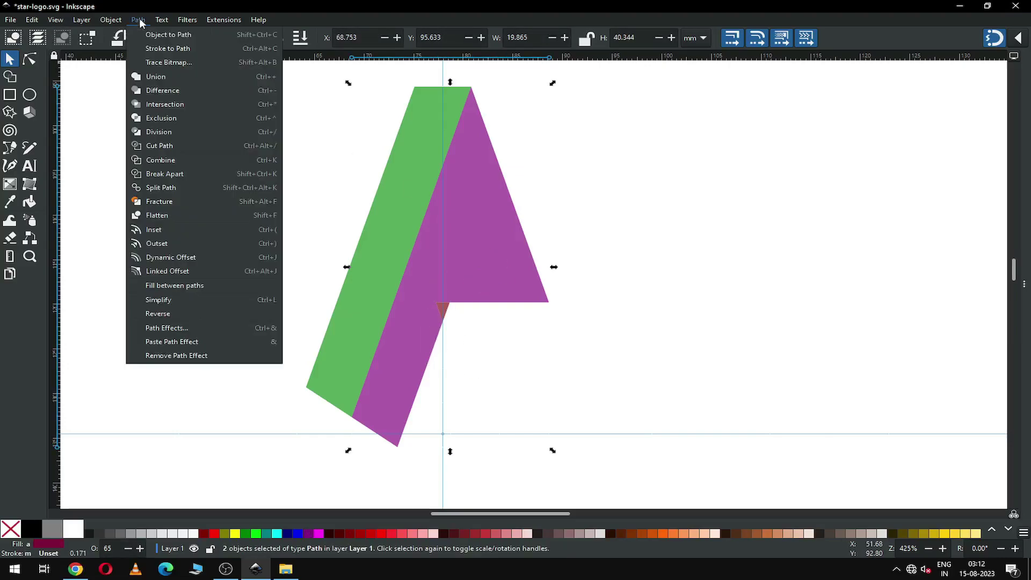
left_click(155, 77)
key("Escape")
key("ctrl+s")
Step: Group the purple shape and green bar, with the rotation centre at the bottom guide crossing
key("minus")
key("minus")
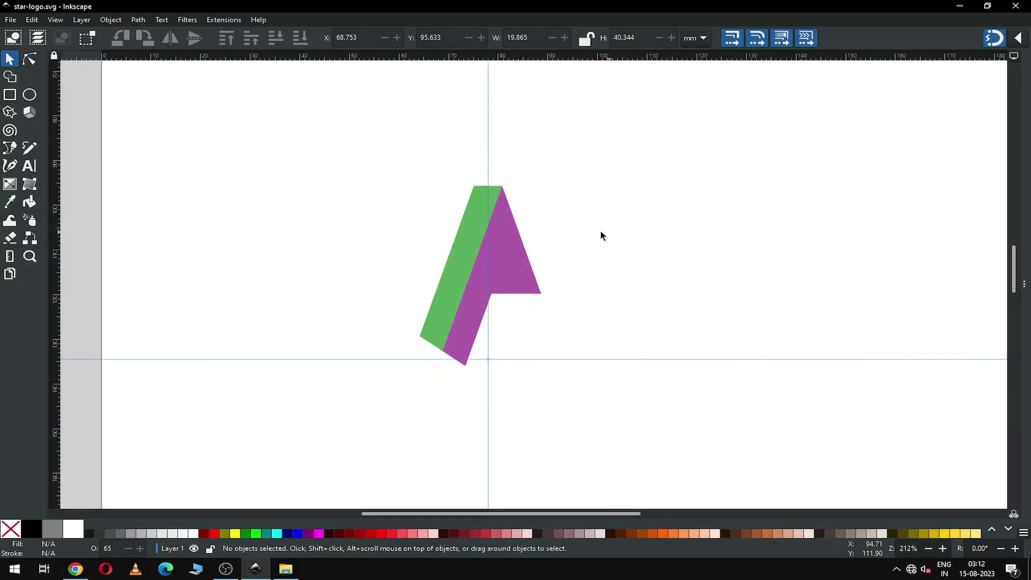
left_click(518, 273)
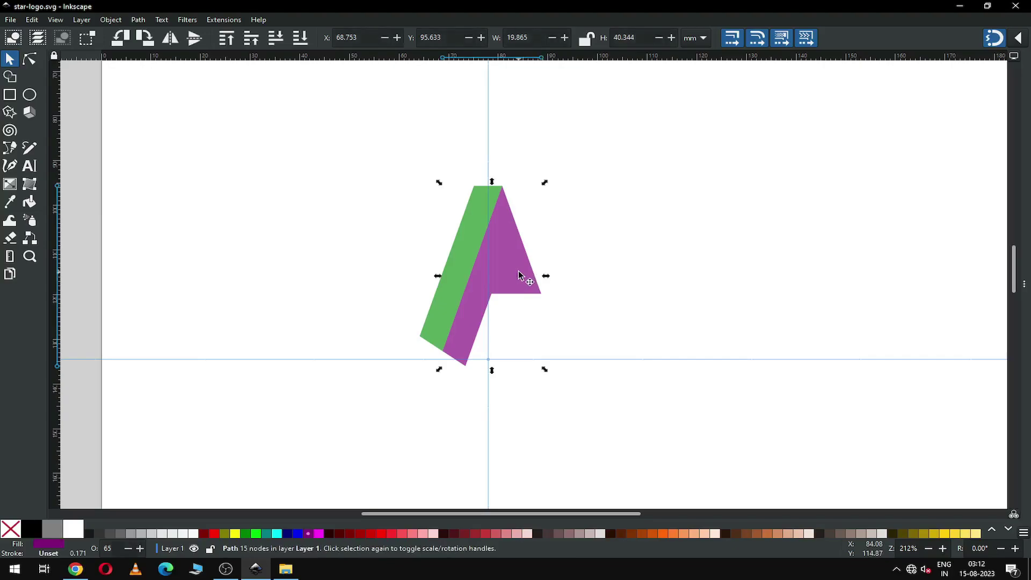
left_click(460, 245, "shift")
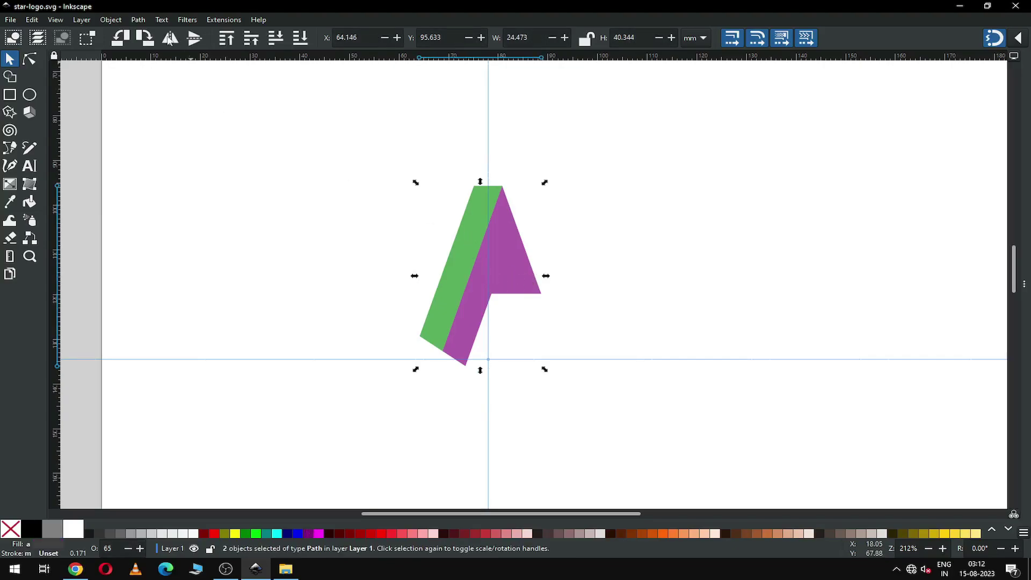
left_click(114, 21)
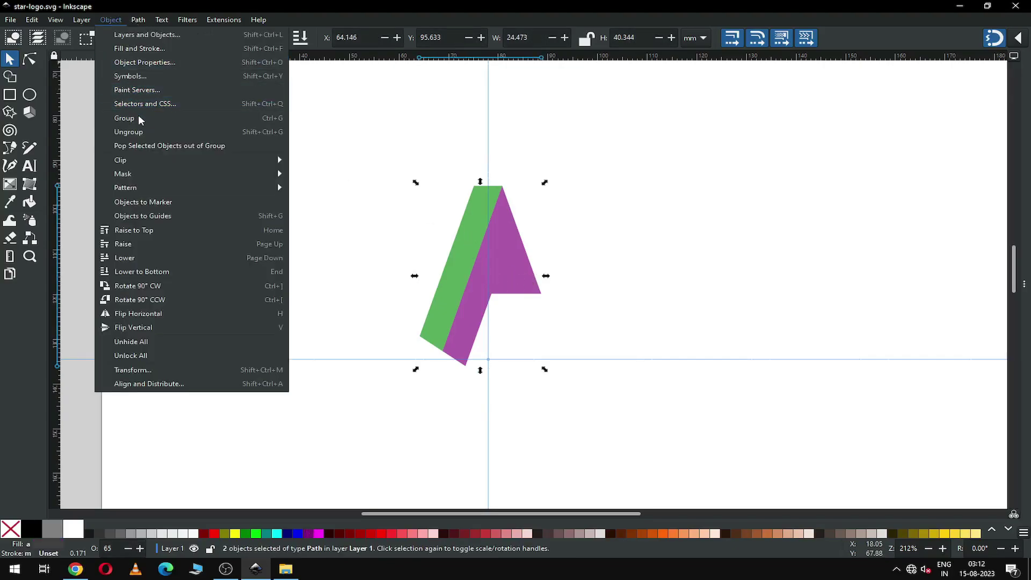
left_click(136, 117)
left_click(515, 266)
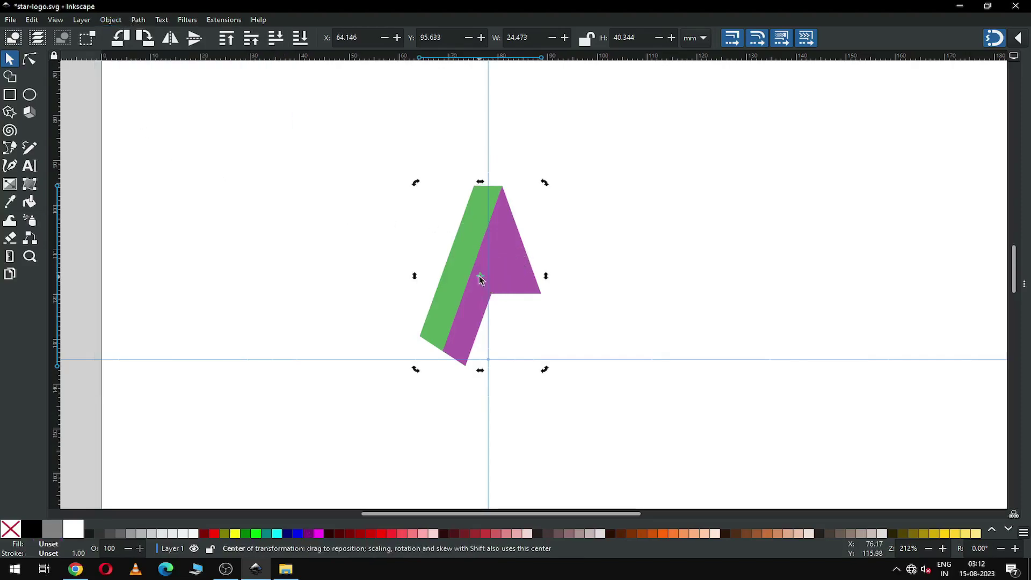
left_click_drag(481, 277, 489, 359)
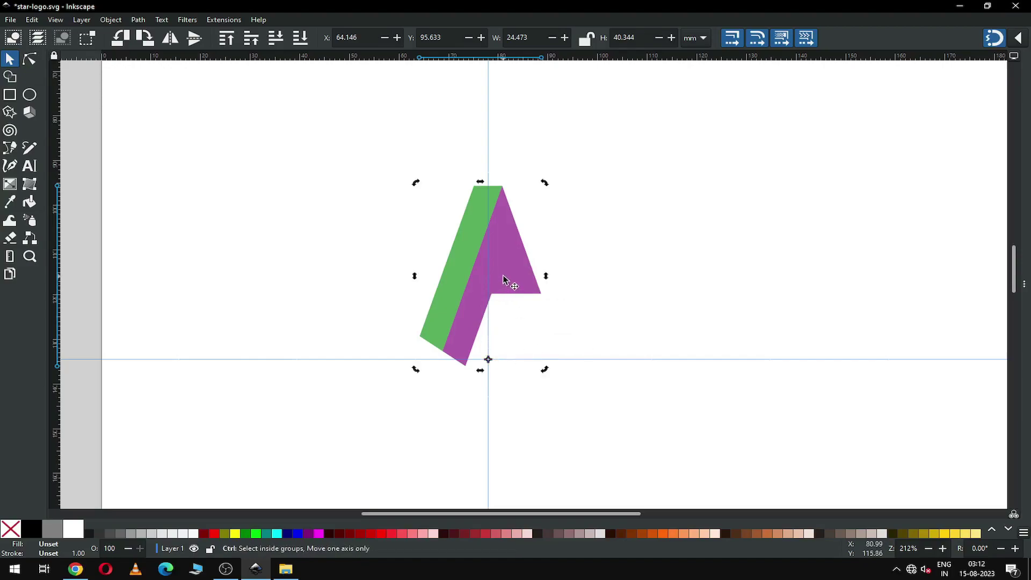
Step: Rotate the arm 72°, then duplicate and rotate three copies 72° each to form the star
left_click(1024, 284)
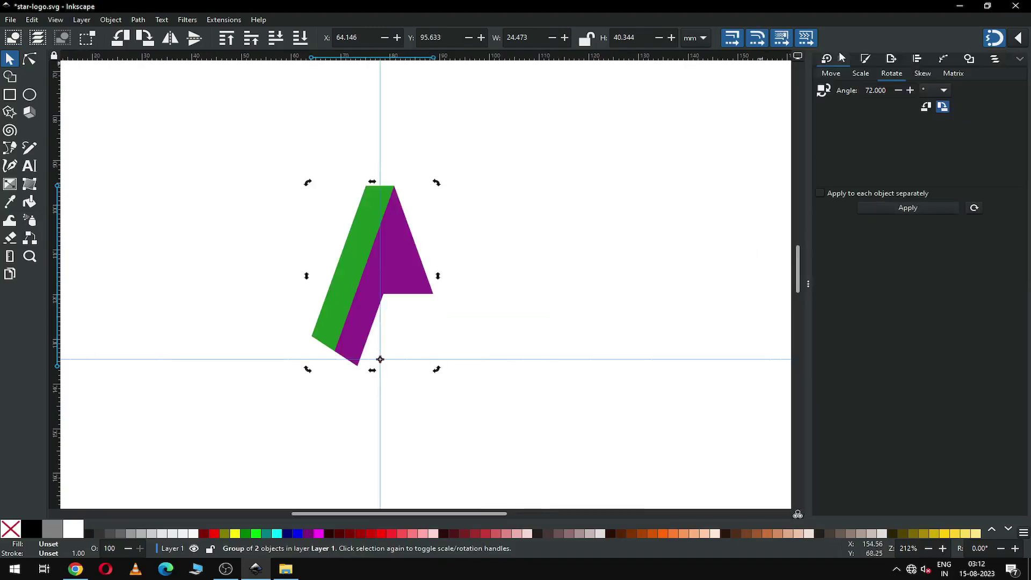
left_click(905, 208)
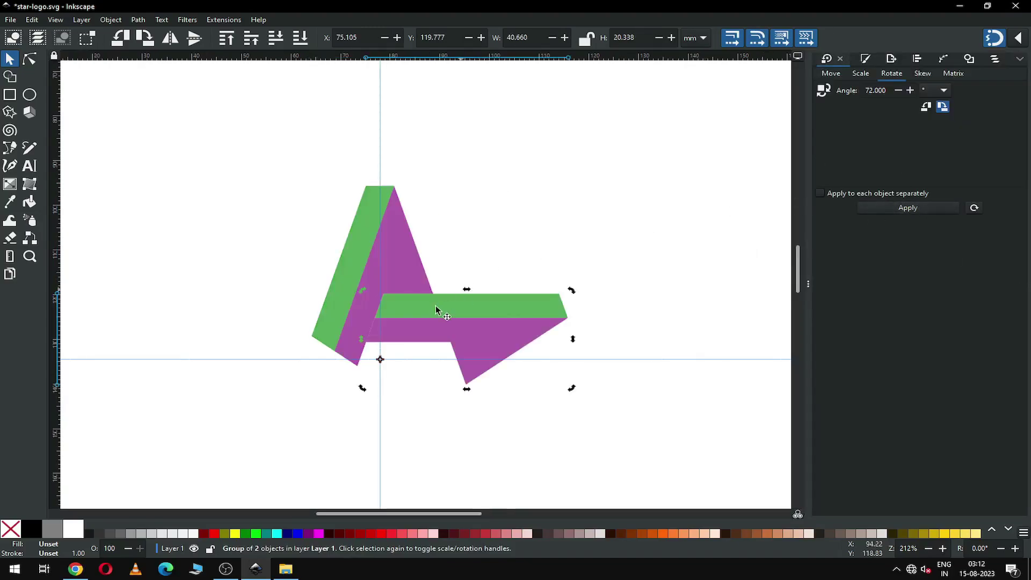
key("ctrl+d")
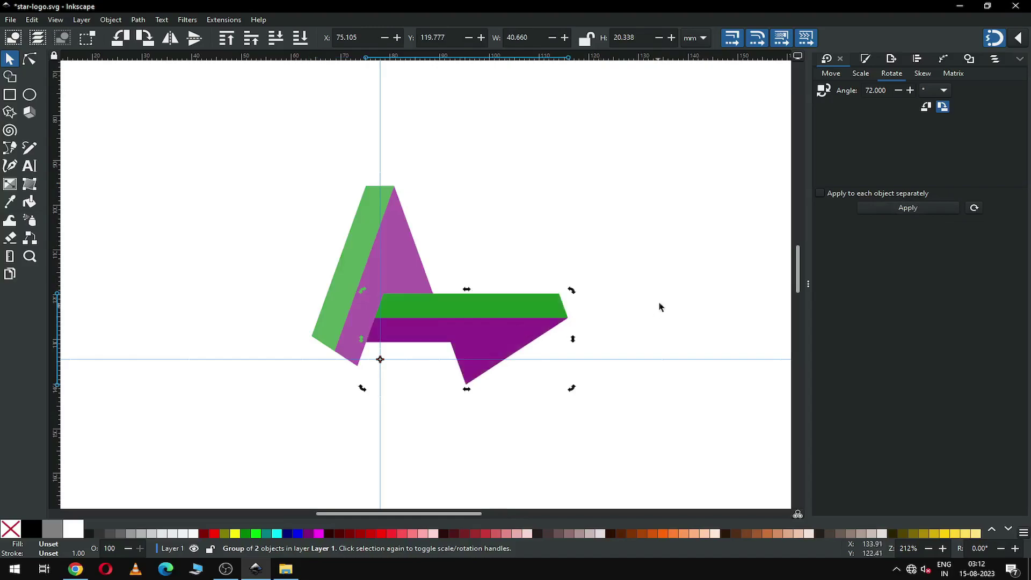
left_click(908, 208)
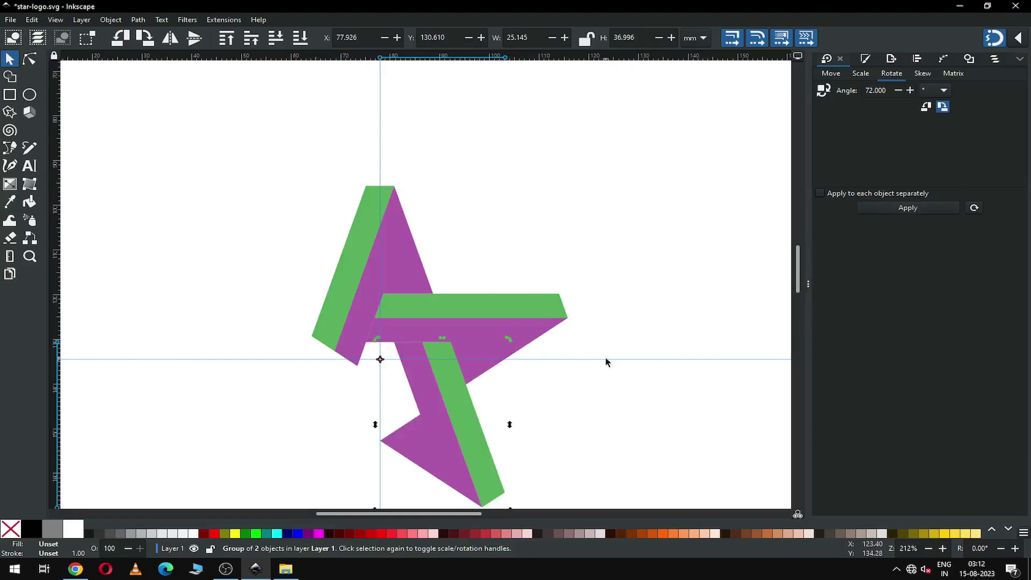
key("ctrl+d")
left_click(919, 209)
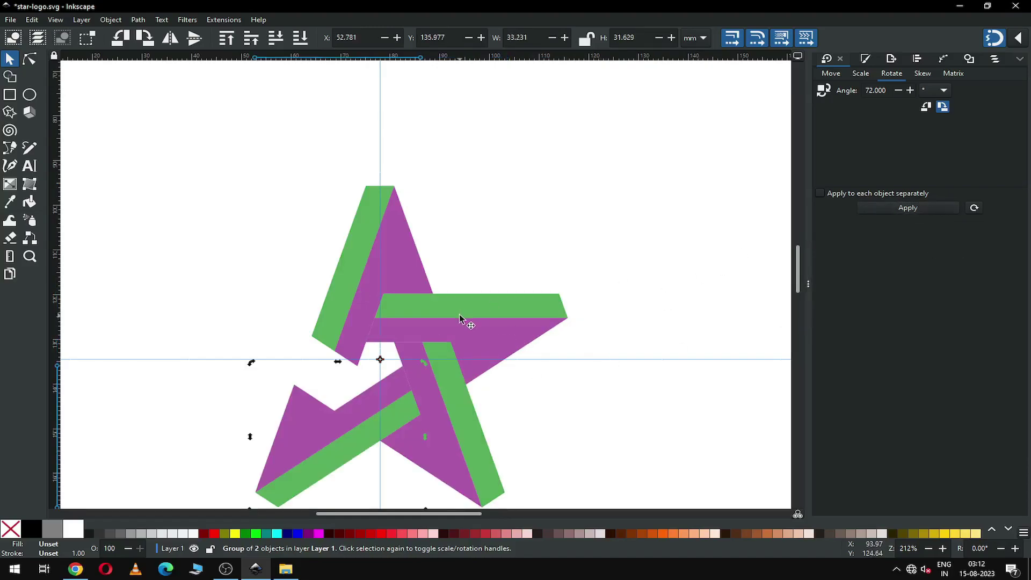
key("ctrl+d")
left_click(902, 212)
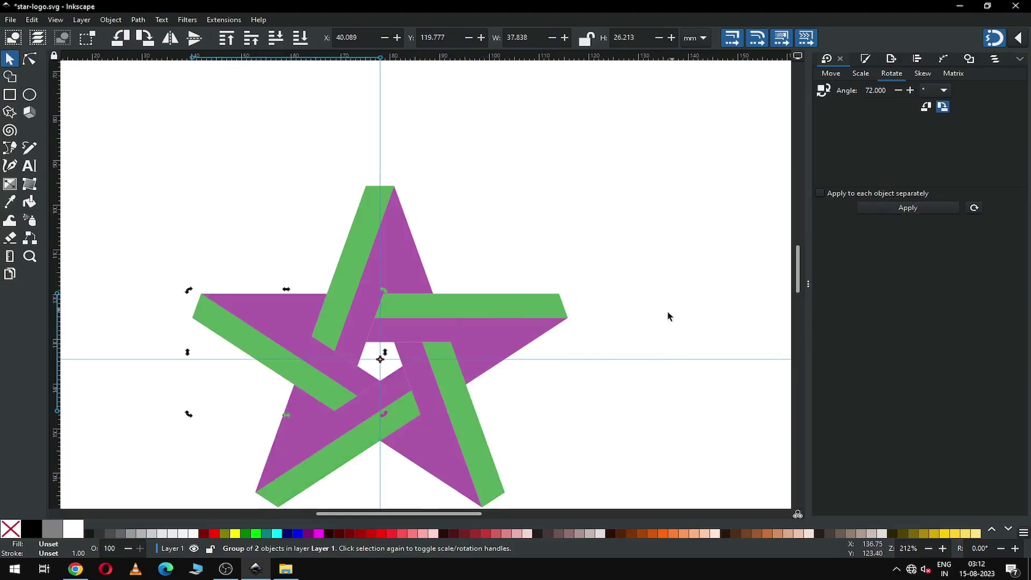
left_click(750, 267)
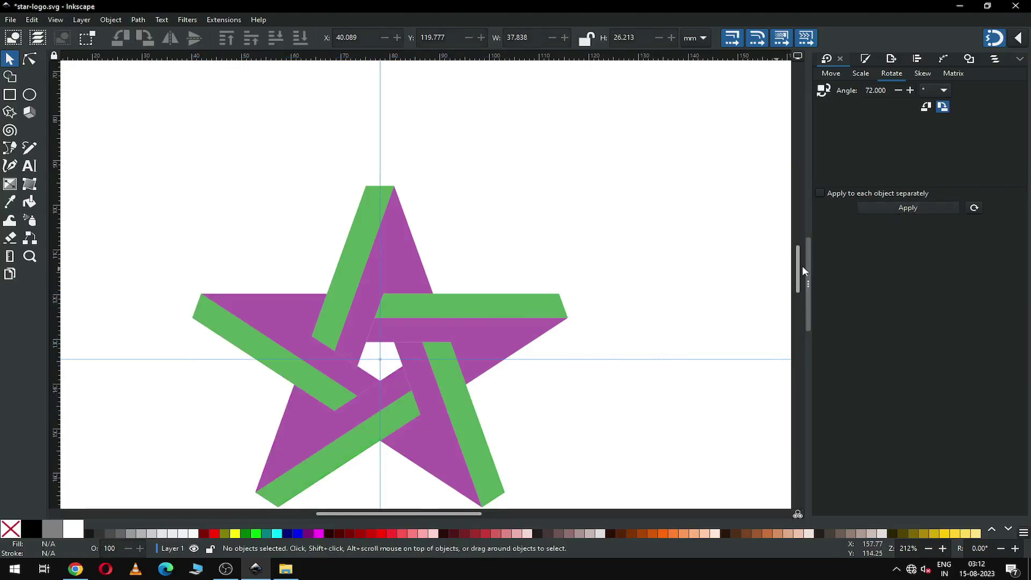
scroll(800, 272, "down", 1)
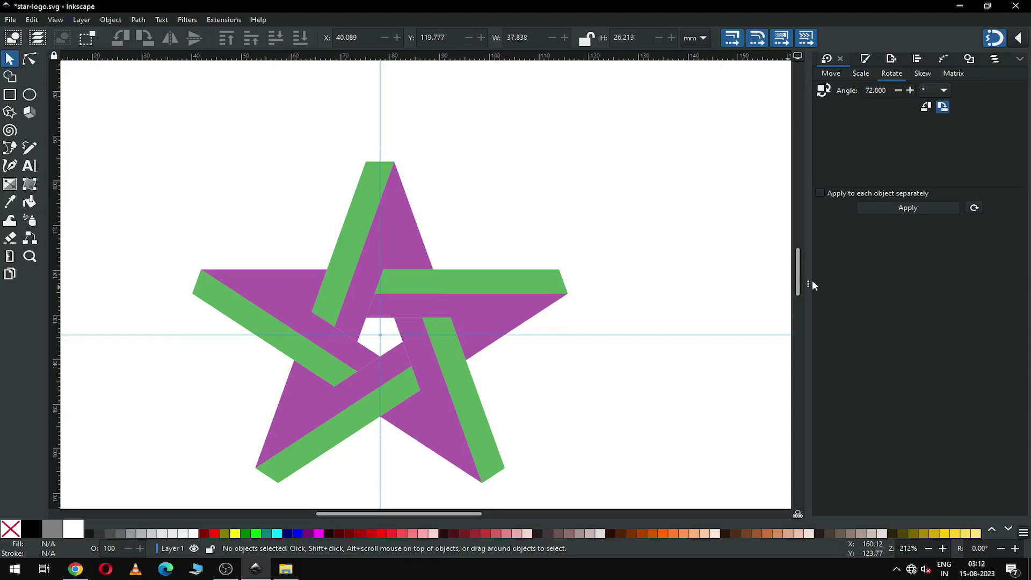
Step: Collapse the Transform dock and delete the horizontal and vertical guide lines
left_click_drag(812, 285, 842, 299)
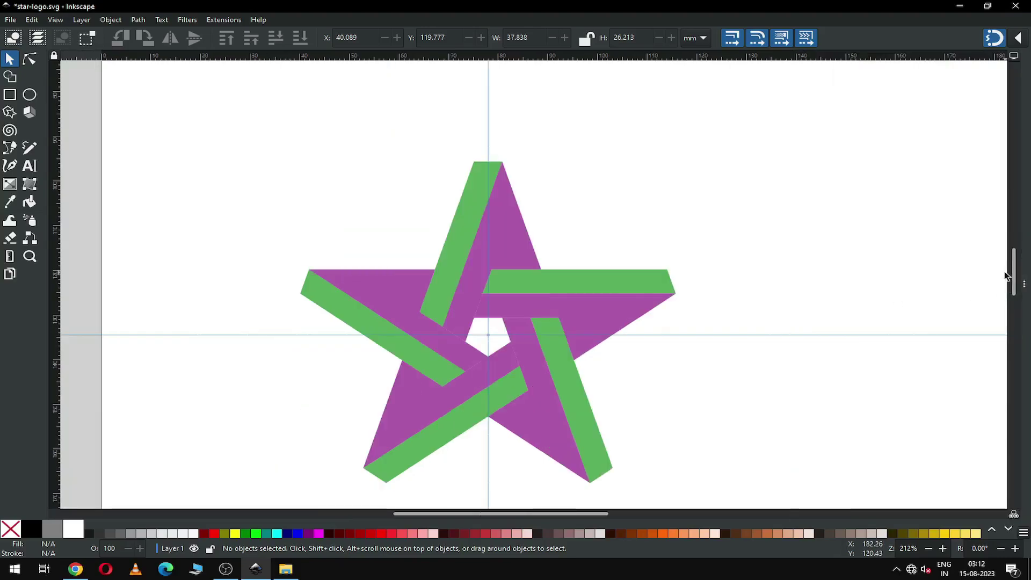
scroll(759, 204, "down", 2)
key("ctrl+d")
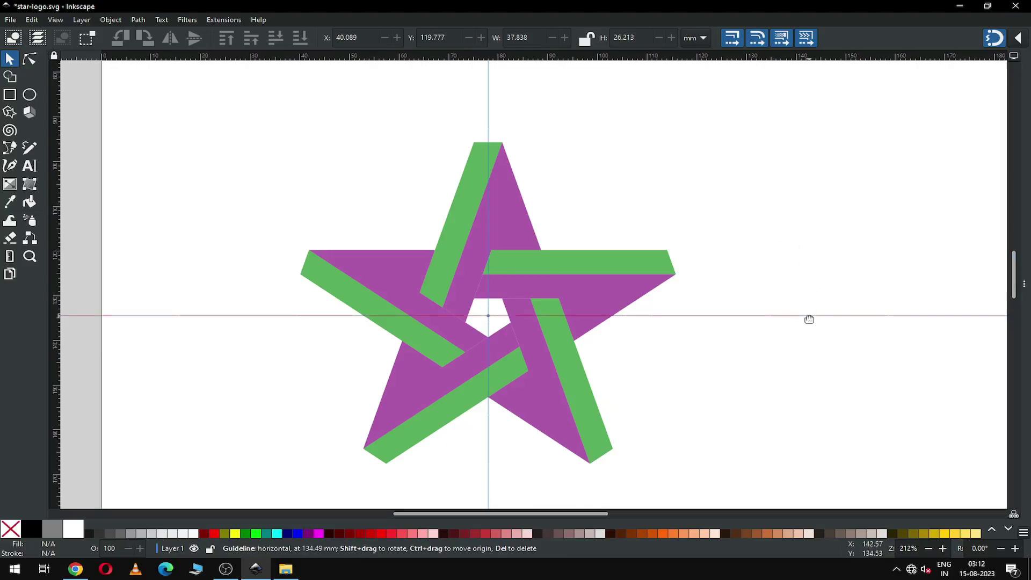
key("Delete")
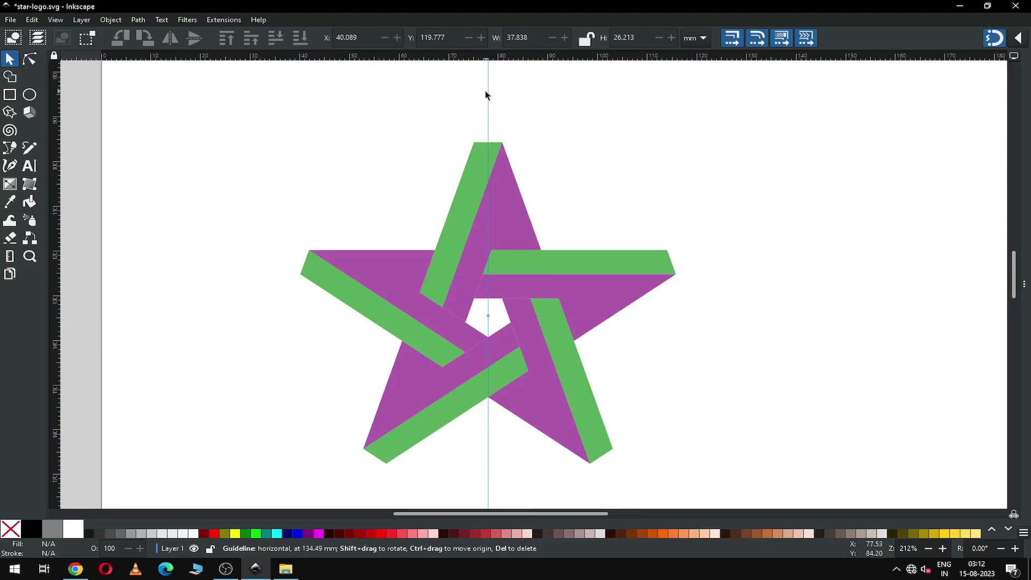
key("Delete")
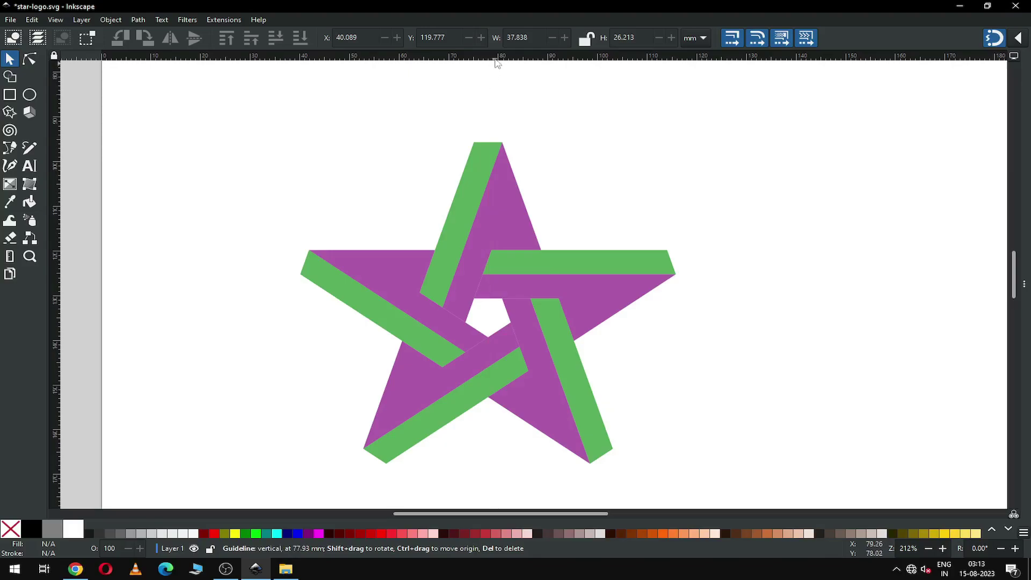
Step: Remove a horizontal guide placed along the star's bottom and save star-logo.svg
left_click_drag(494, 58, 510, 463)
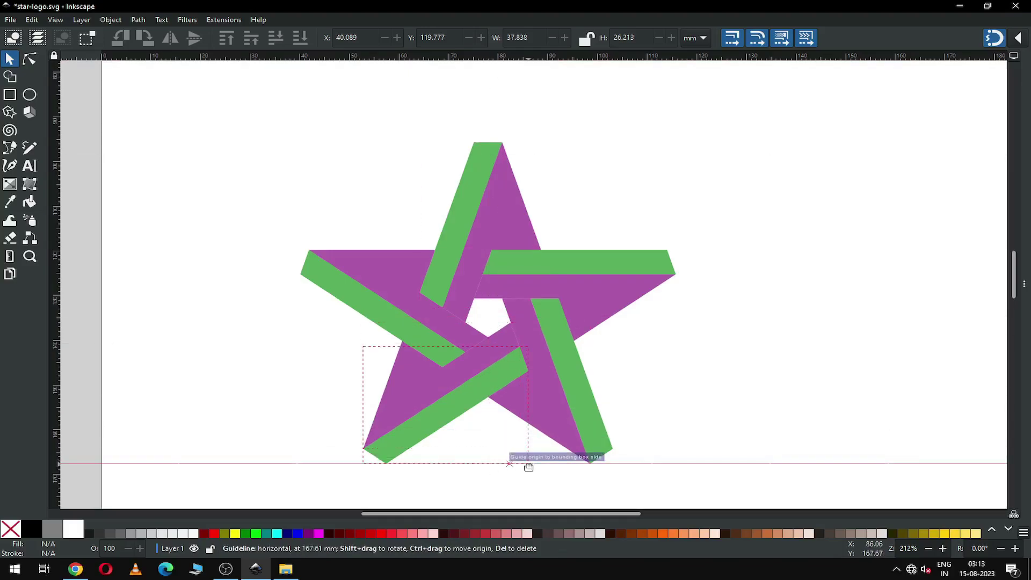
key("Delete")
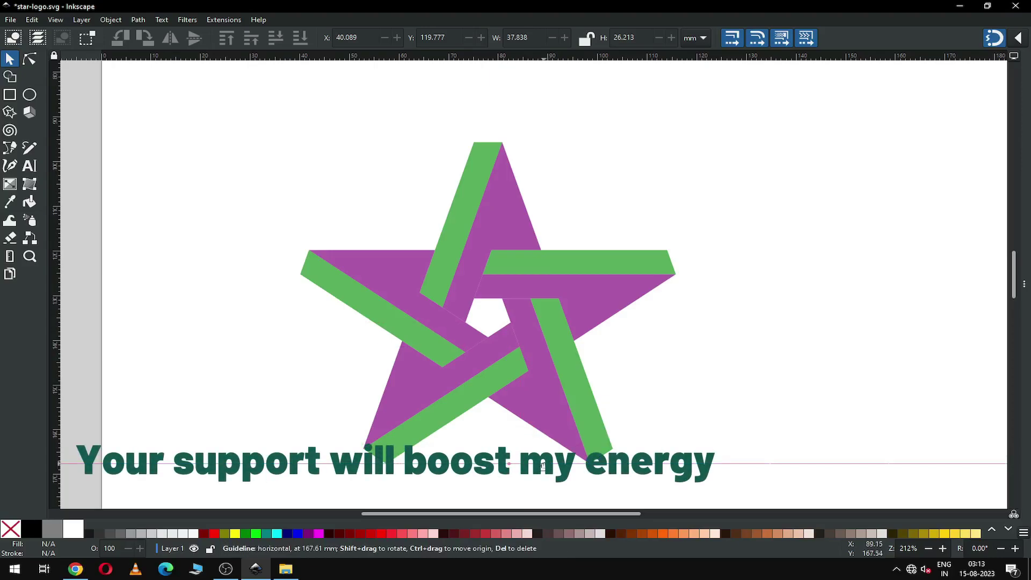
key("ctrl+s")
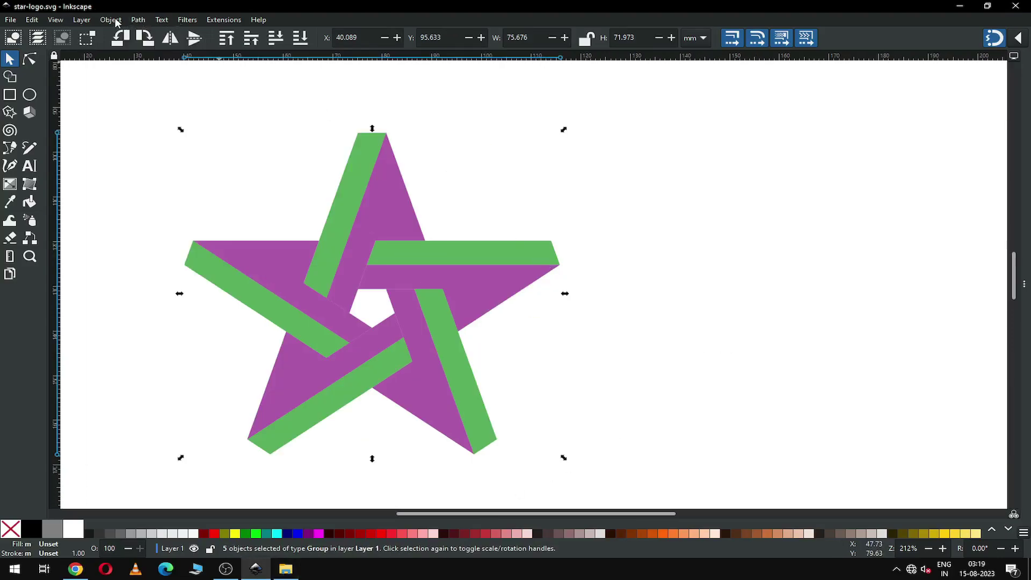
Step: Ungroup the star into separate paths and save the drawing
left_click(111, 20)
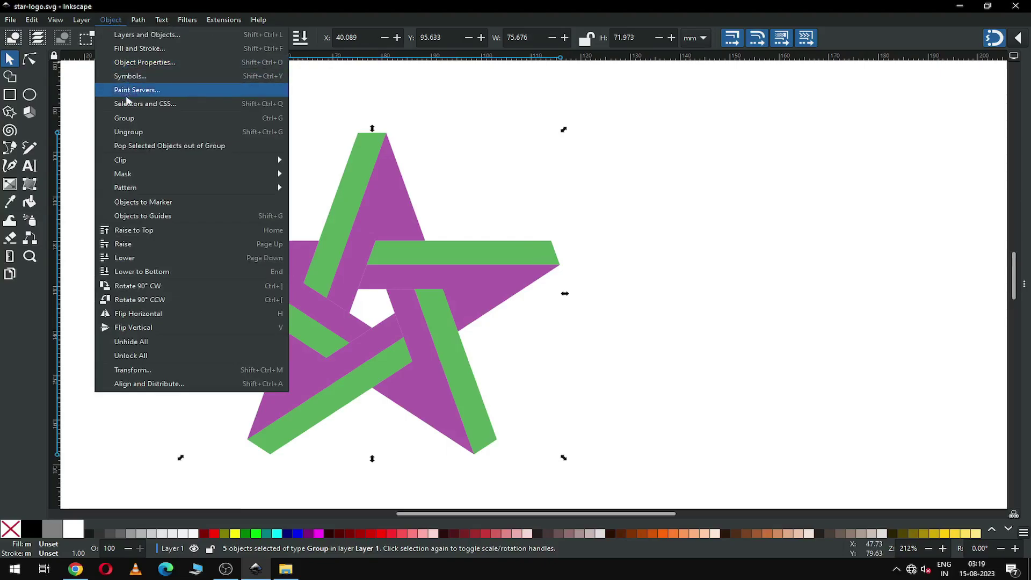
left_click(128, 131)
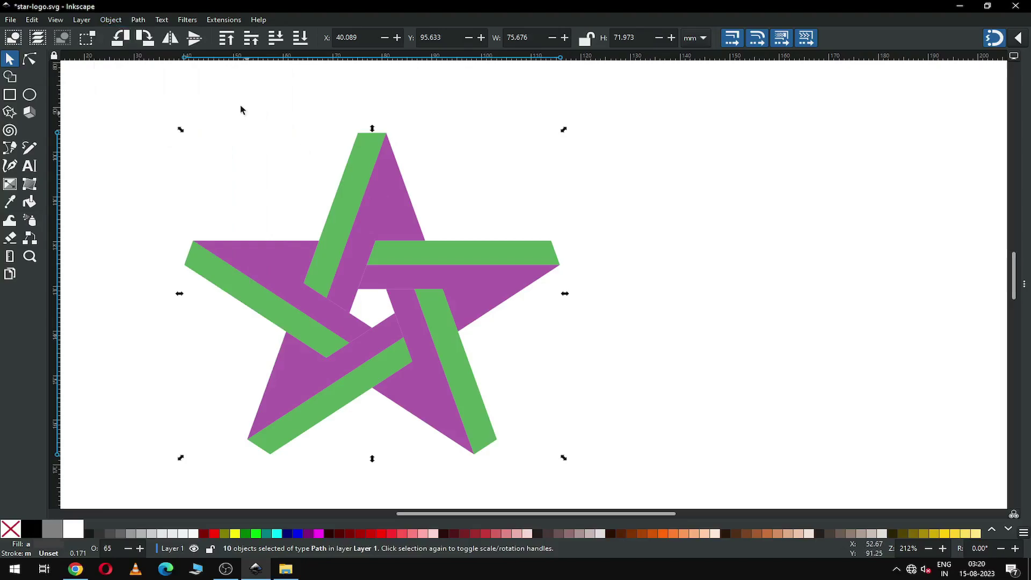
left_click(242, 177)
key("ctrl+s")
Step: Color the right arm's triangle greyish mauve and its green band dark #280B0B
left_click(499, 295)
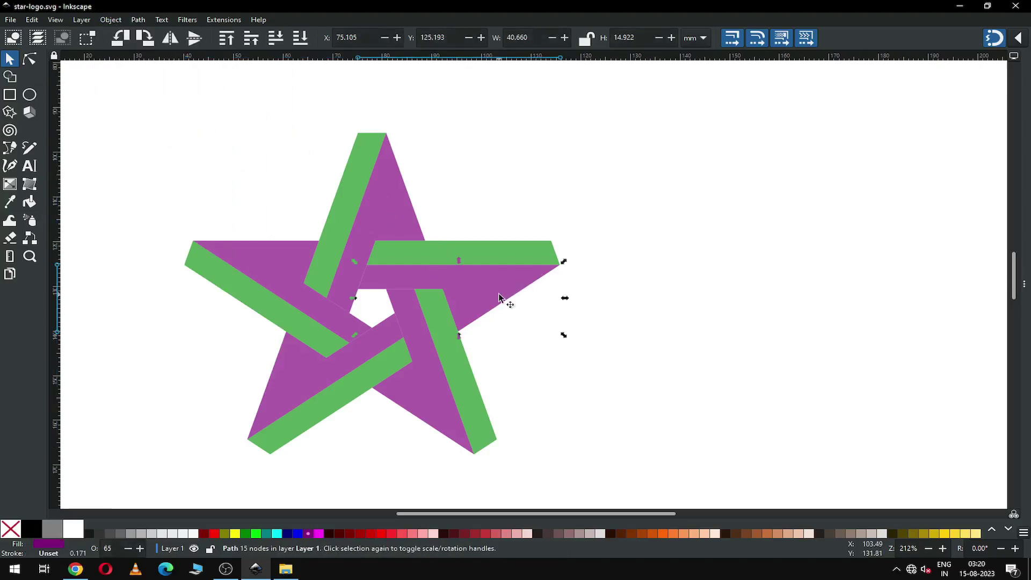
left_click(558, 533)
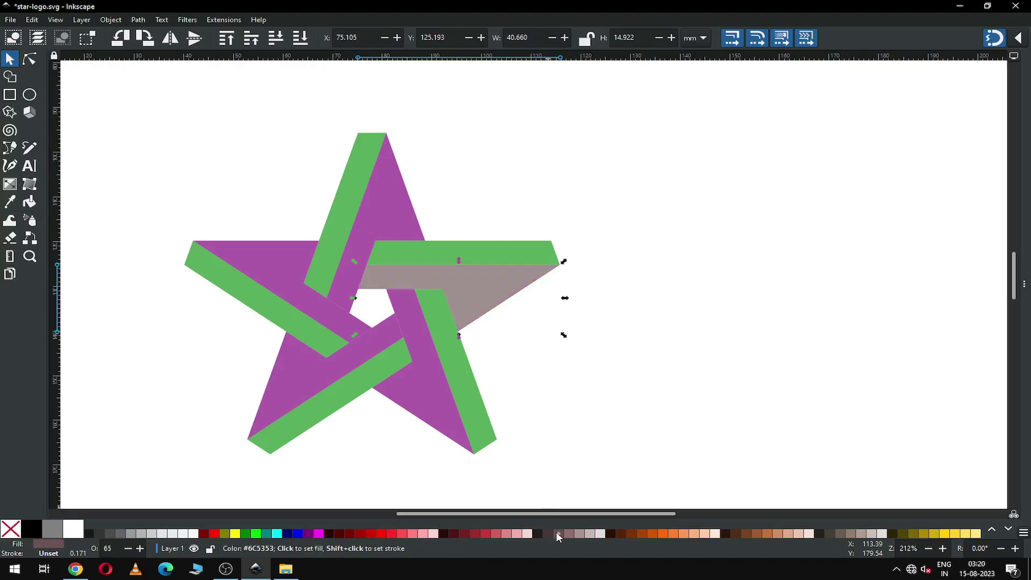
left_click(427, 255)
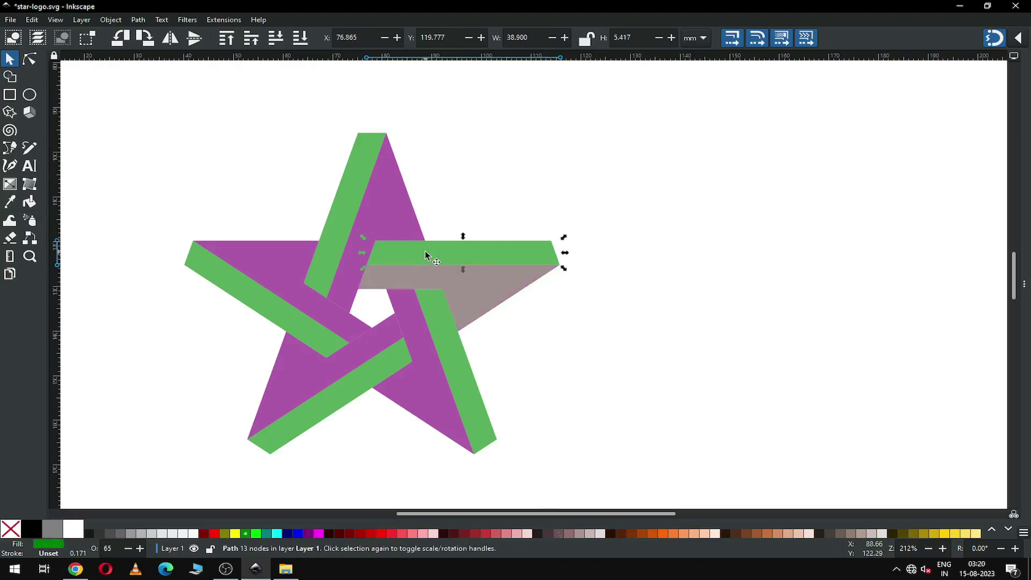
left_click(448, 535)
left_click(556, 332)
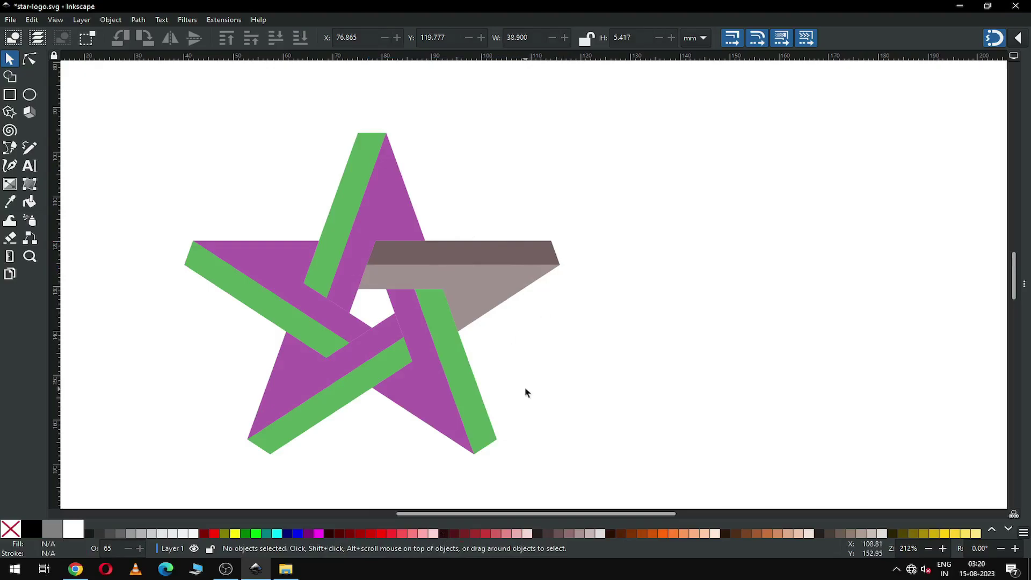
Step: Pull the orange, light-orange and purple pieces out, undo to reassemble, and save star-logo.svg
key("ctrl+s")
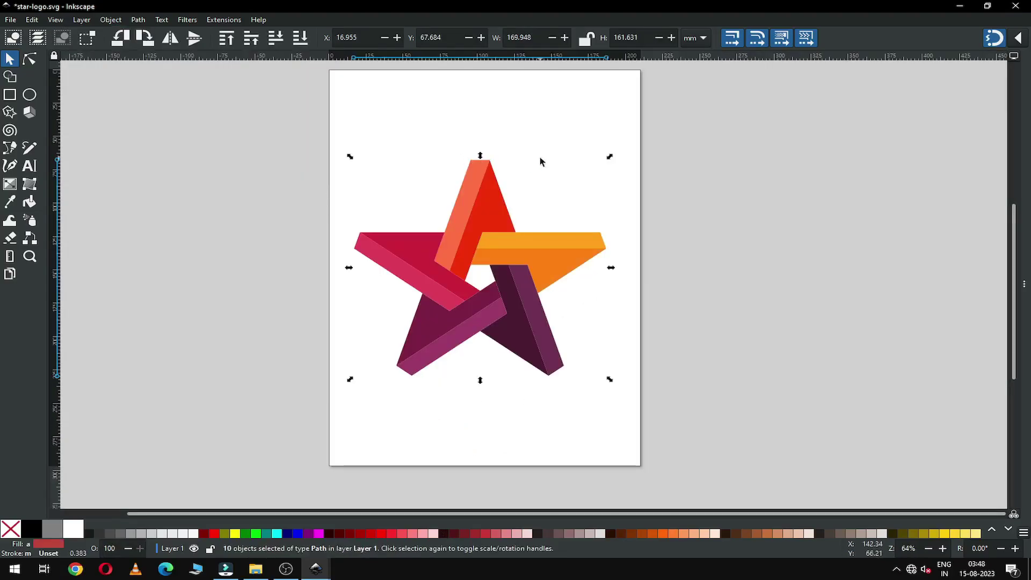
left_click(553, 264)
left_click_drag(553, 258, 593, 279)
left_click_drag(472, 199, 459, 164)
left_click_drag(511, 341, 510, 377)
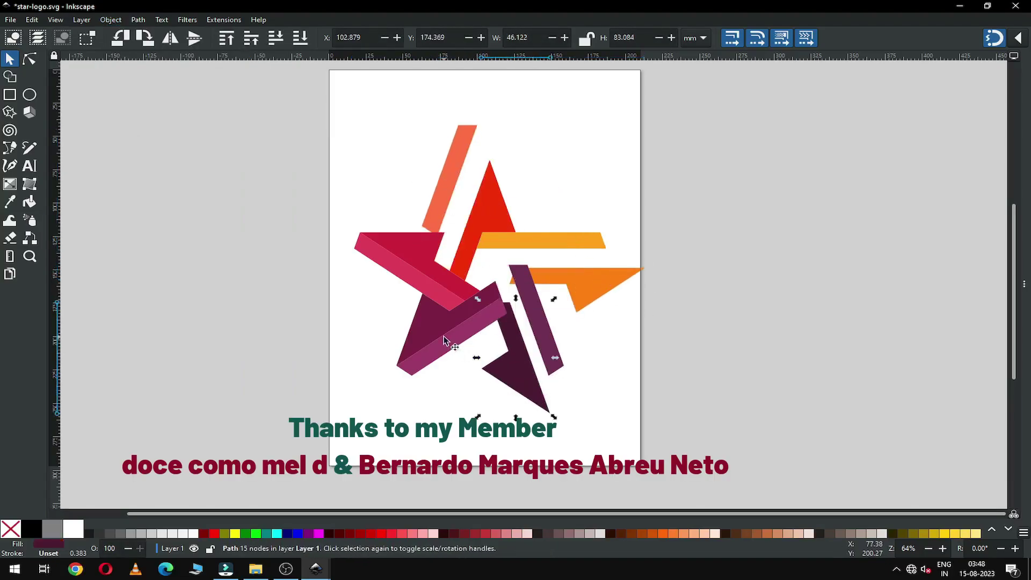
key("ctrl+z")
key("ctrl+z")
key("ctrl+z")
key("ctrl+z")
key("ctrl+z")
key("ctrl+z")
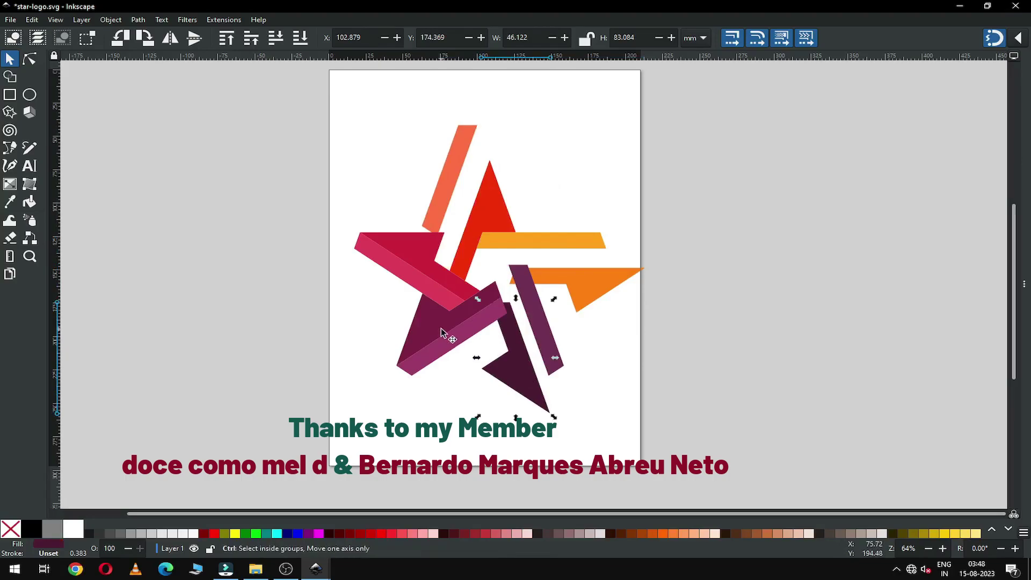
left_click(646, 324)
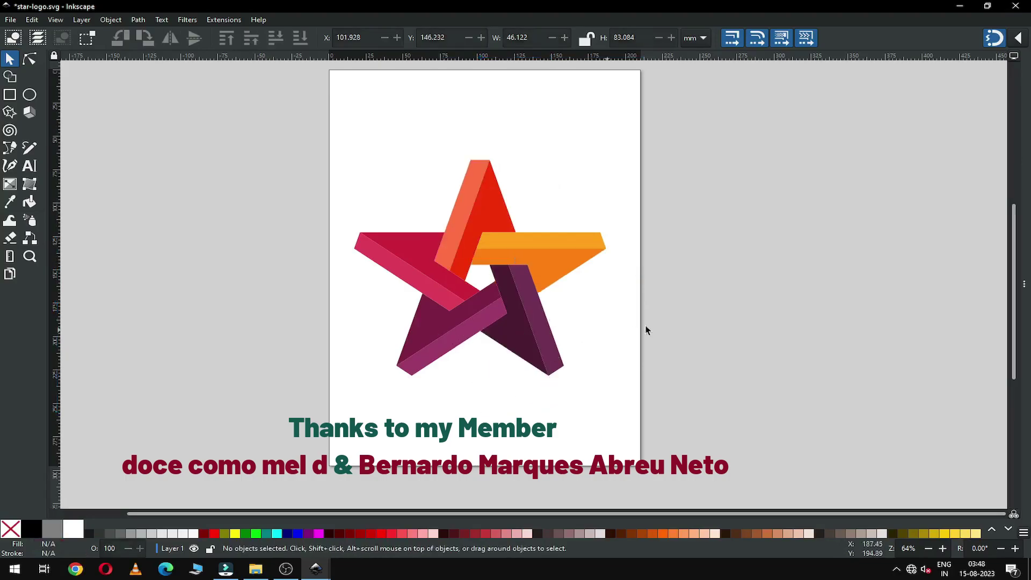
key("ctrl+s")
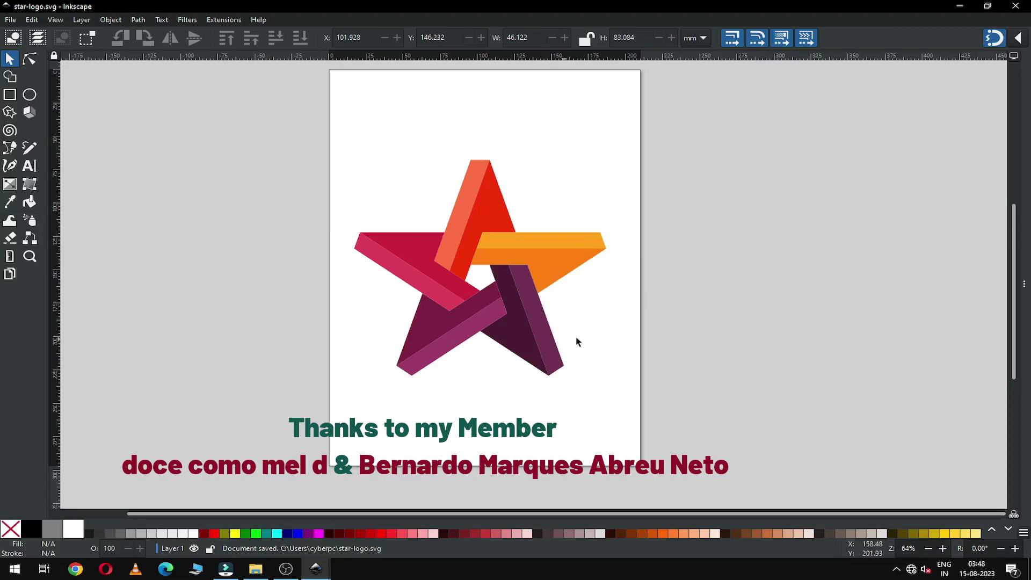